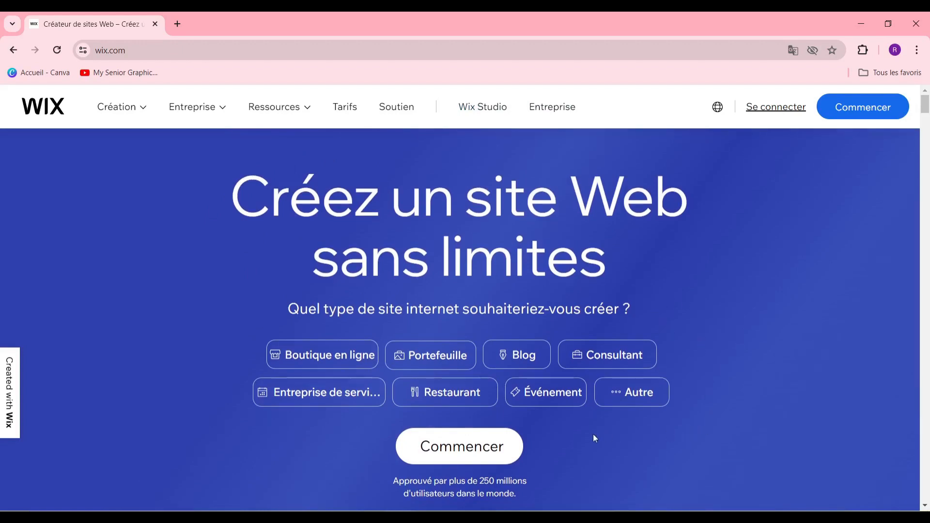
Start creating a website from the Wix homepage to reach the account sign-up page.
scroll(693, 310, "down", 5)
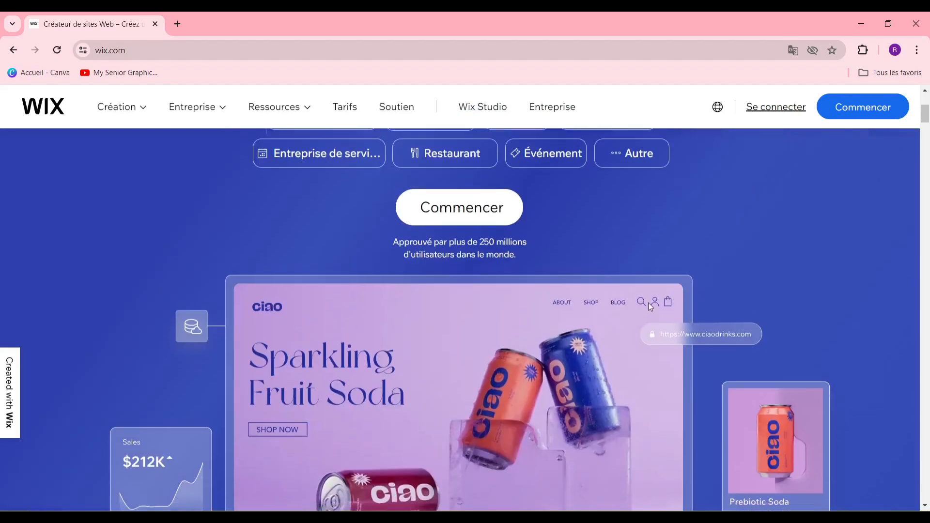
scroll(648, 303, "up", 5)
scroll(473, 315, "down", 1)
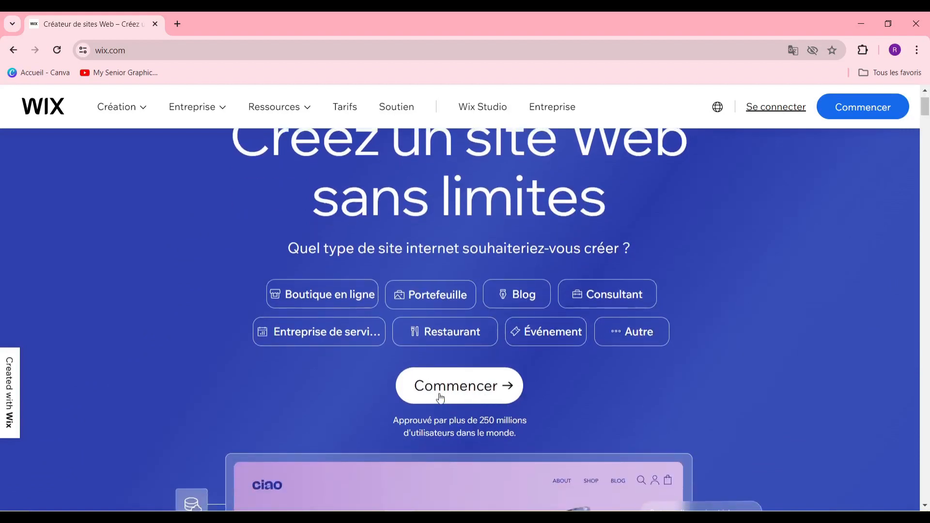
left_click(481, 385)
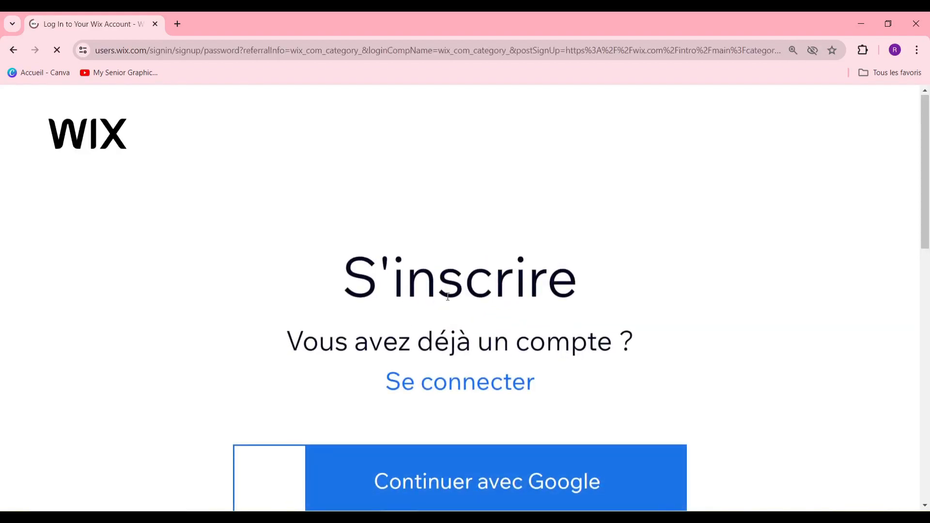
Examine the sign-up form's e-mail and password fields and its alternative Apple, Facebook and Google registration options.
scroll(491, 268, "down", 5)
scroll(436, 233, "down", 10)
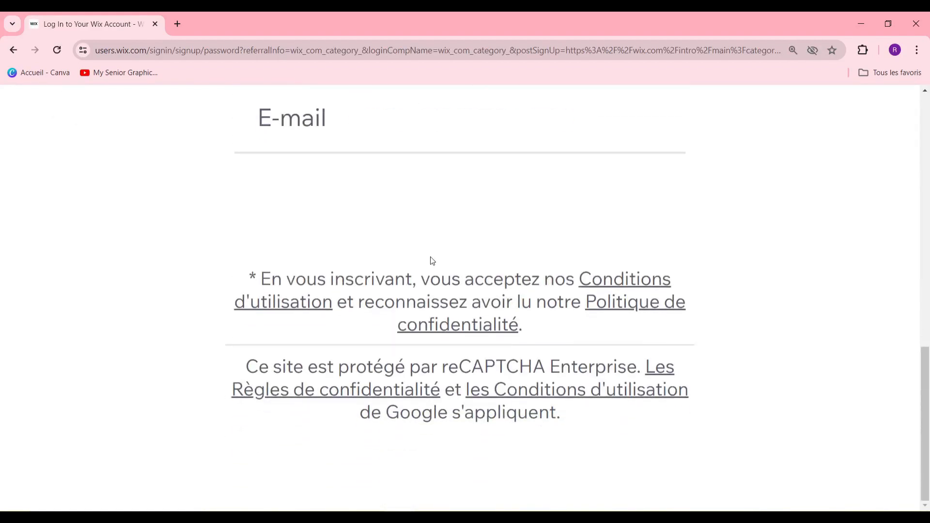
scroll(431, 260, "up", 15)
scroll(456, 274, "down", 5)
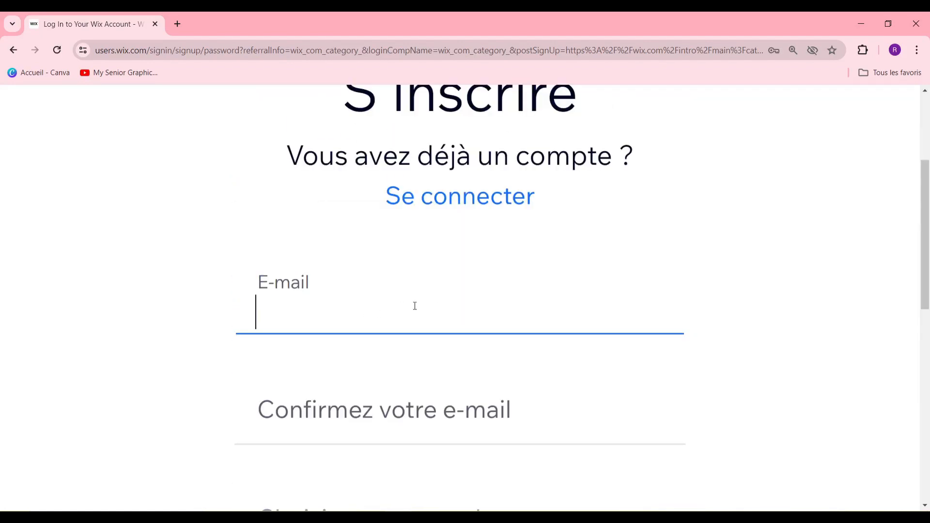
left_click(382, 326)
scroll(424, 260, "down", 3)
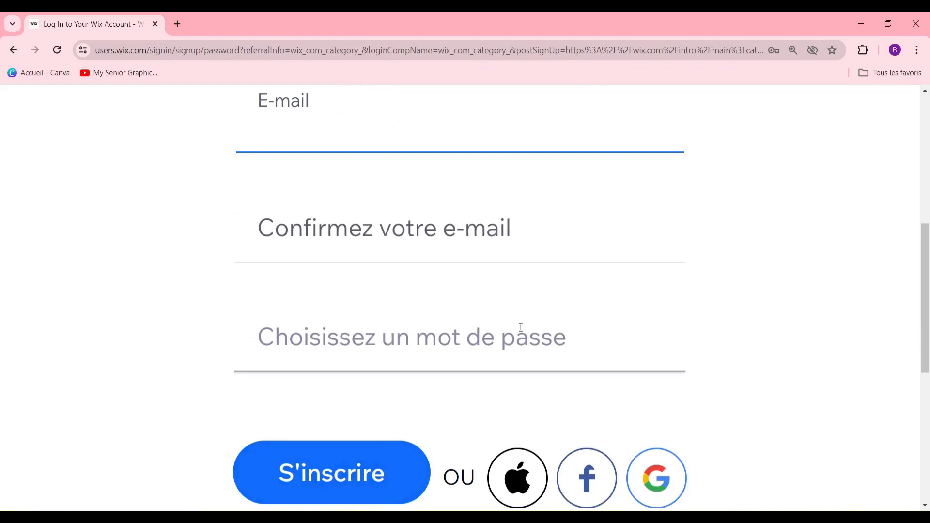
scroll(243, 313, "down", 3)
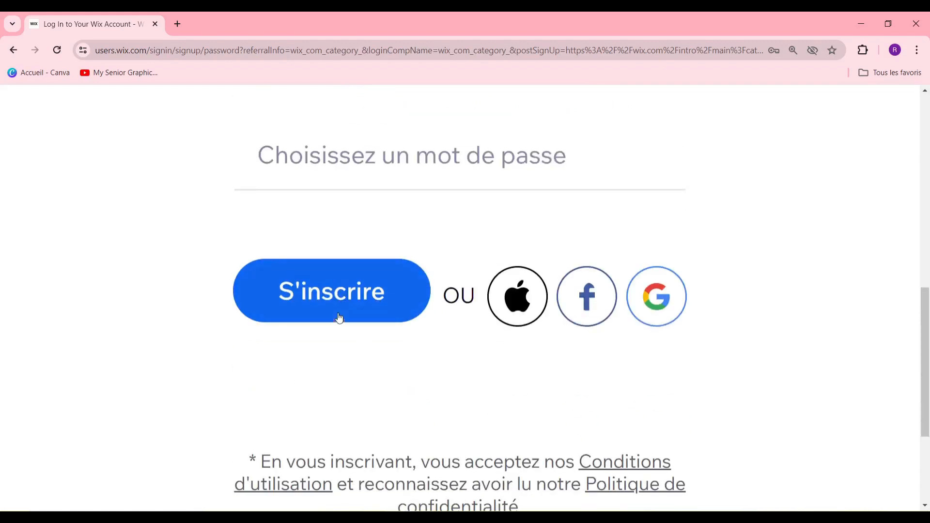
scroll(526, 227, "up", 2)
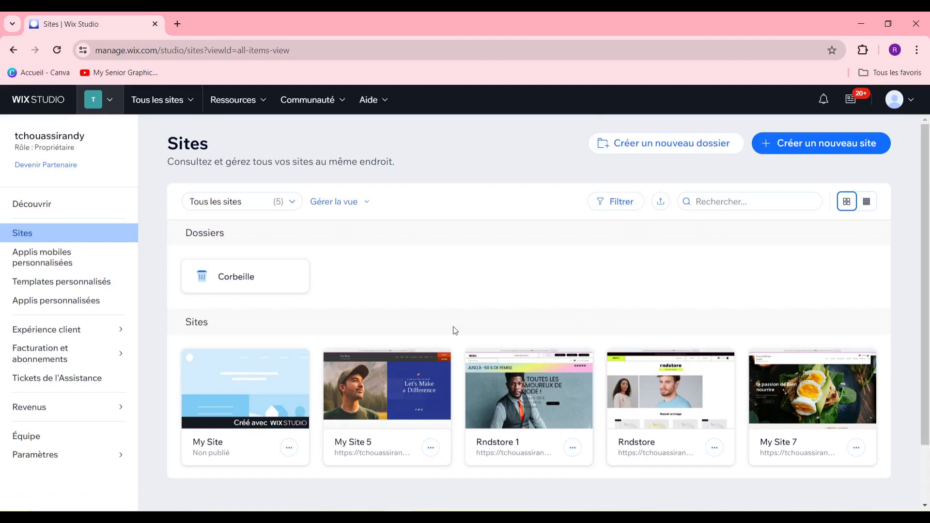
Create a new Studio site from the sites dashboard, choosing to start from a template.
mouse_move(519, 363)
left_click(820, 143)
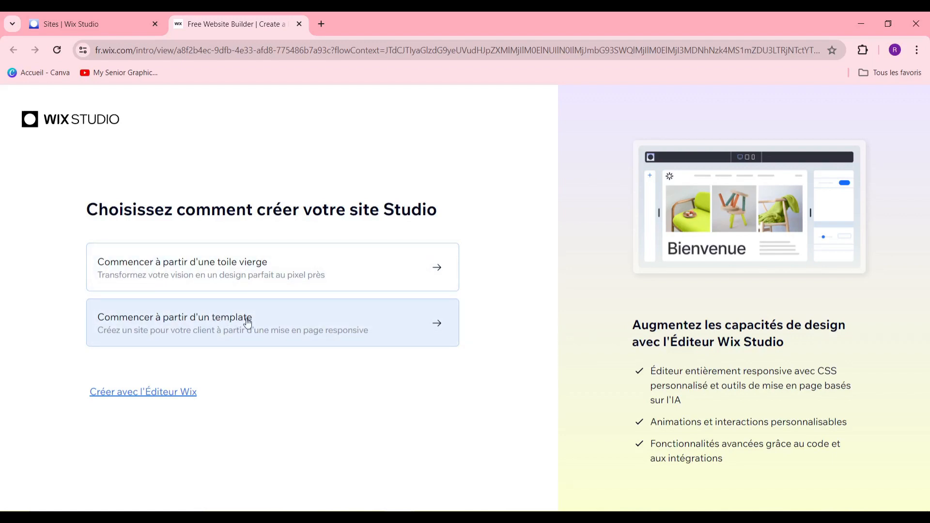
left_click(329, 338)
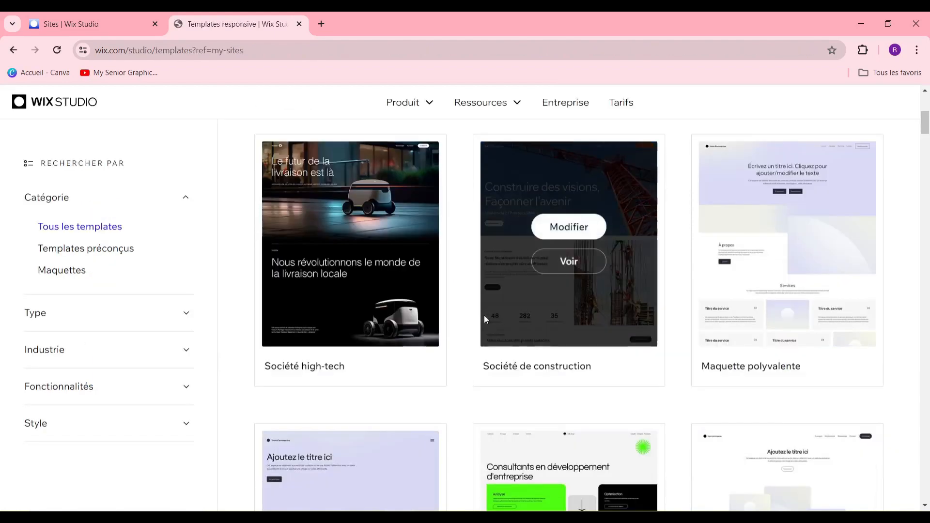
Browse the gallery of all responsive templates and look over the Institut de beauté design.
scroll(484, 314, "down", 5)
scroll(468, 317, "up", 5)
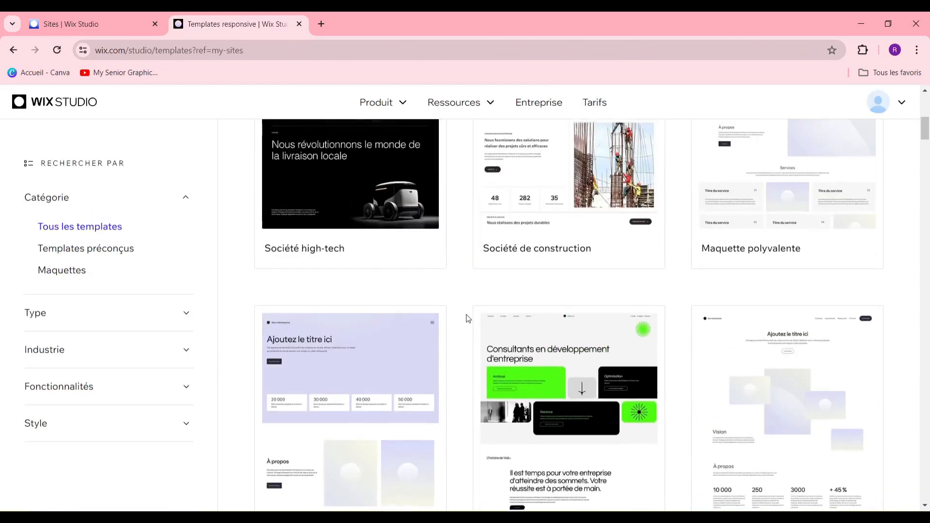
scroll(469, 320, "down", 9)
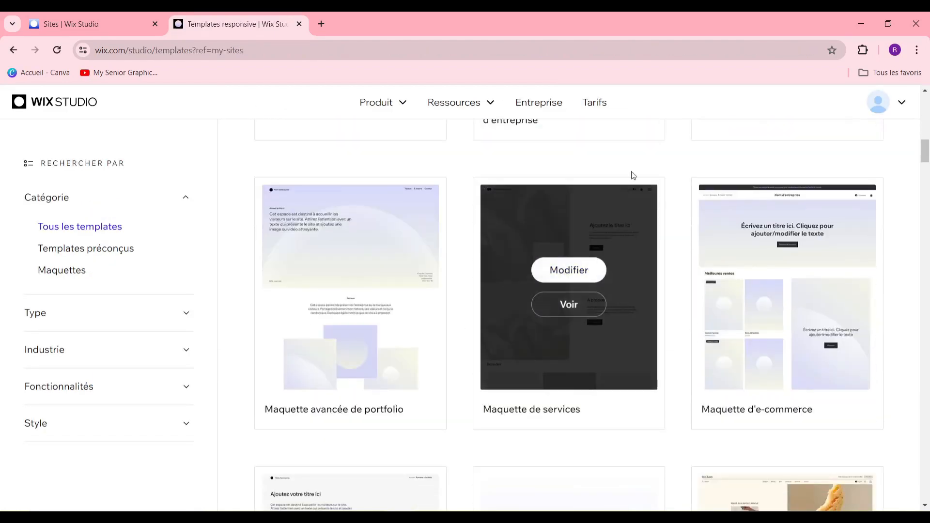
scroll(568, 270, "down", 7)
scroll(557, 276, "down", 4)
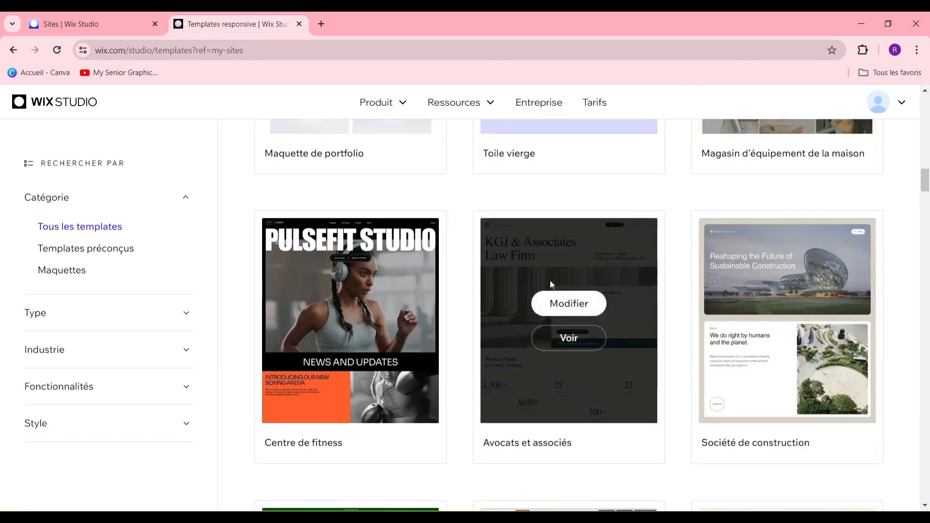
scroll(527, 295, "up", 5)
scroll(529, 295, "down", 10)
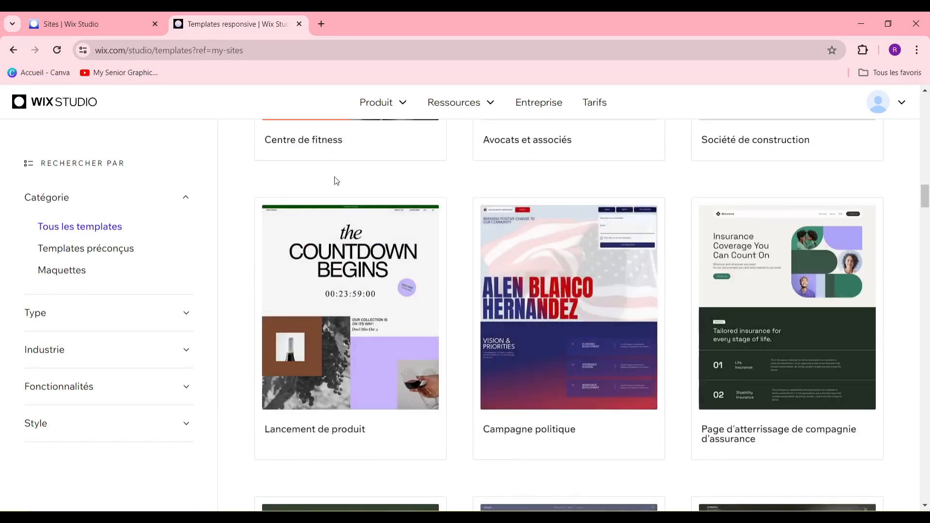
scroll(373, 228, "down", 10)
scroll(392, 228, "up", 5)
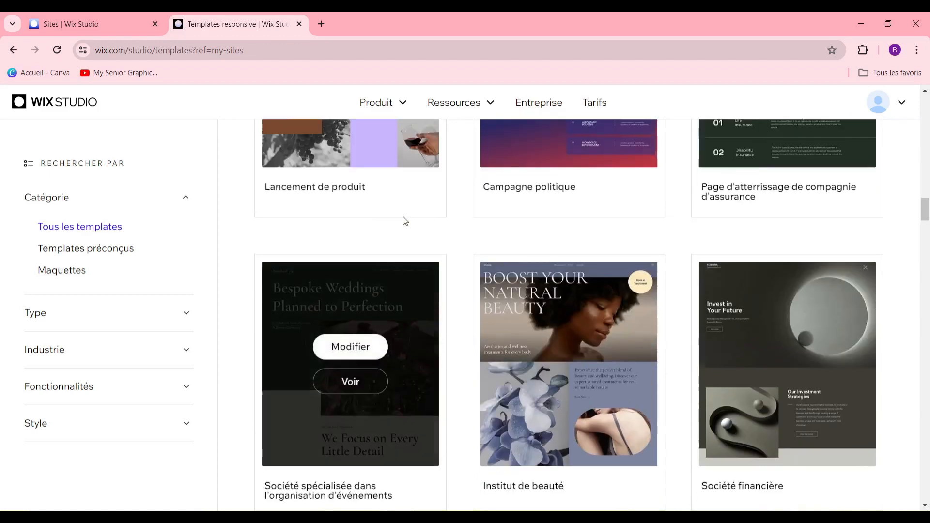
scroll(535, 226, "down", 5)
scroll(569, 196, "up", 4)
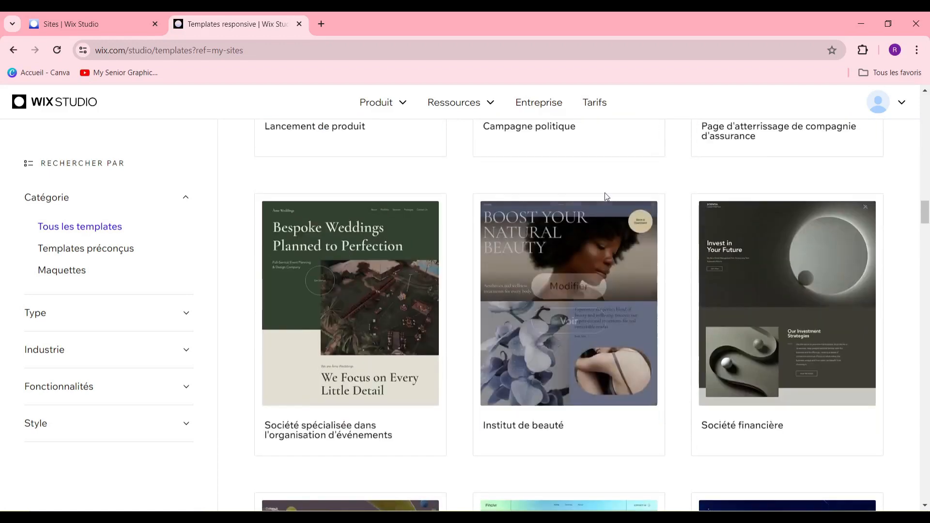
mouse_move(522, 284)
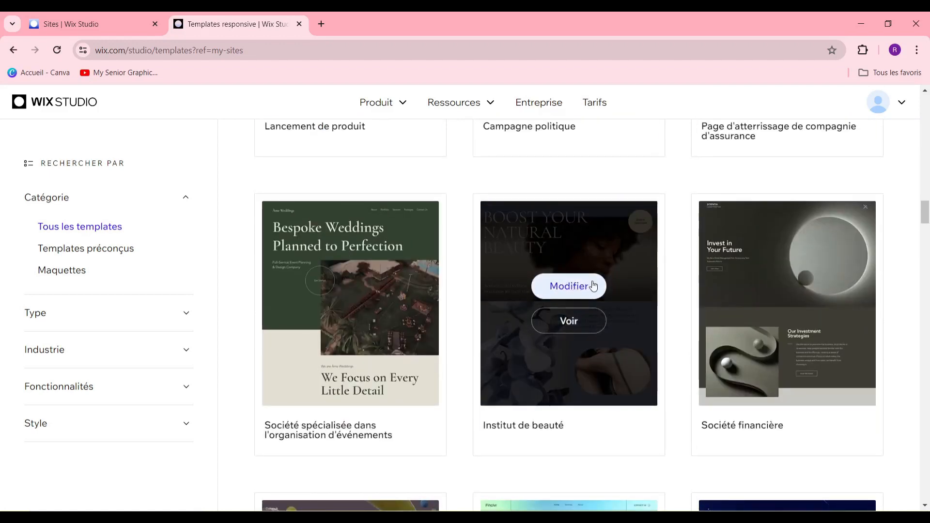
scroll(577, 262, "down", 4)
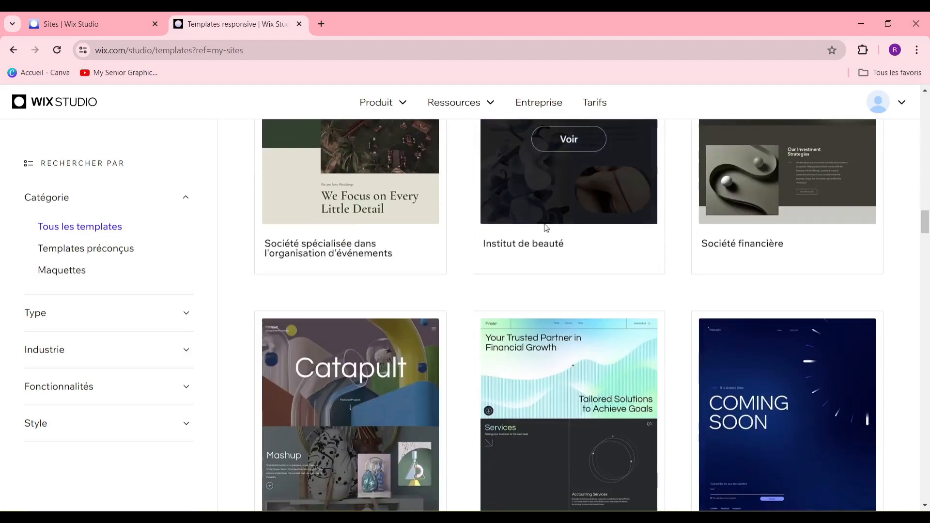
scroll(489, 281, "up", 8)
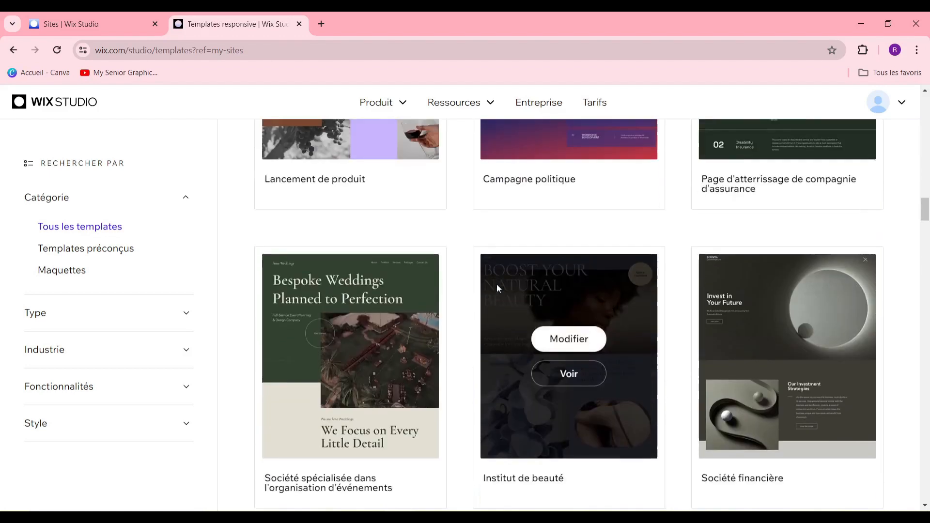
scroll(516, 286, "down", 4)
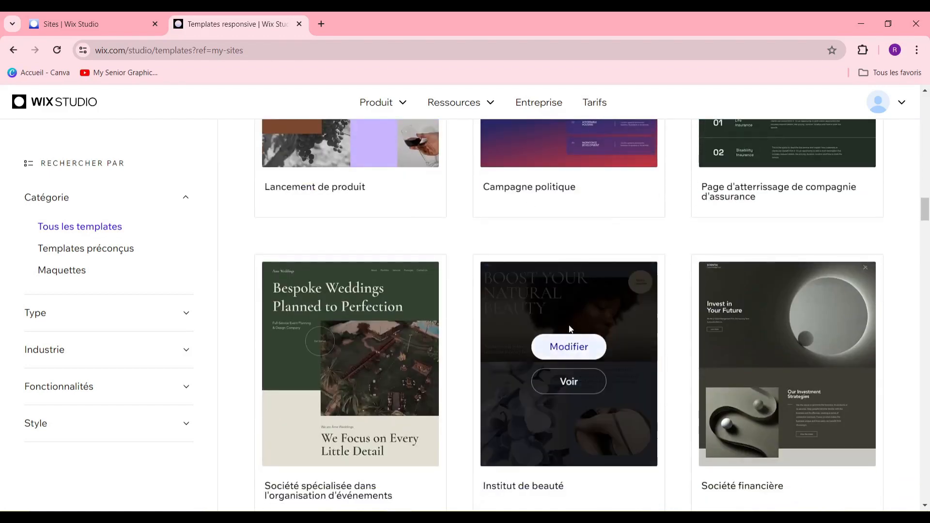
Preview the Institut de beauté template and look through its desktop layout.
left_click(562, 347)
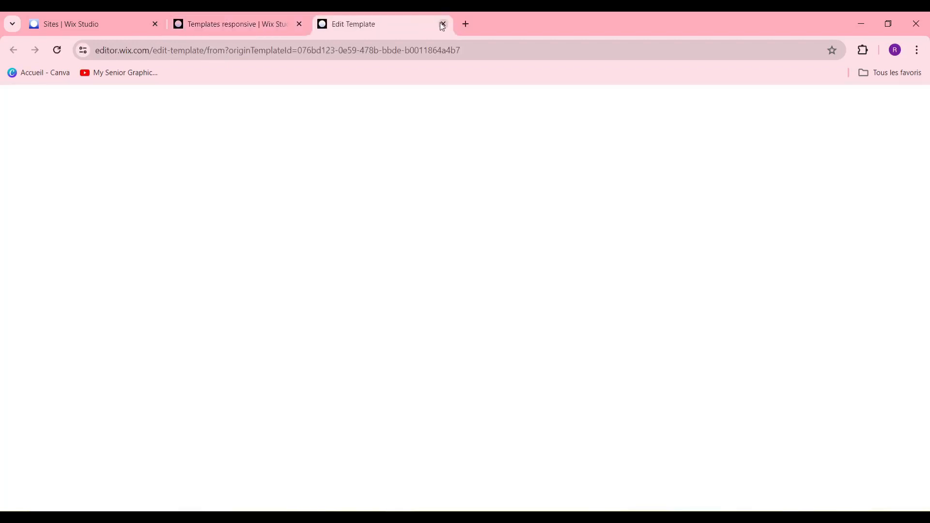
left_click(443, 24)
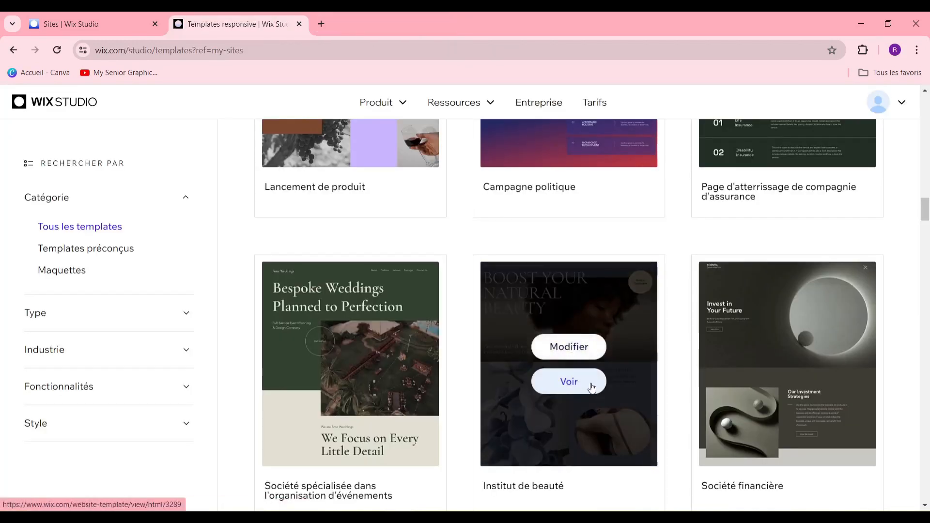
left_click(568, 391)
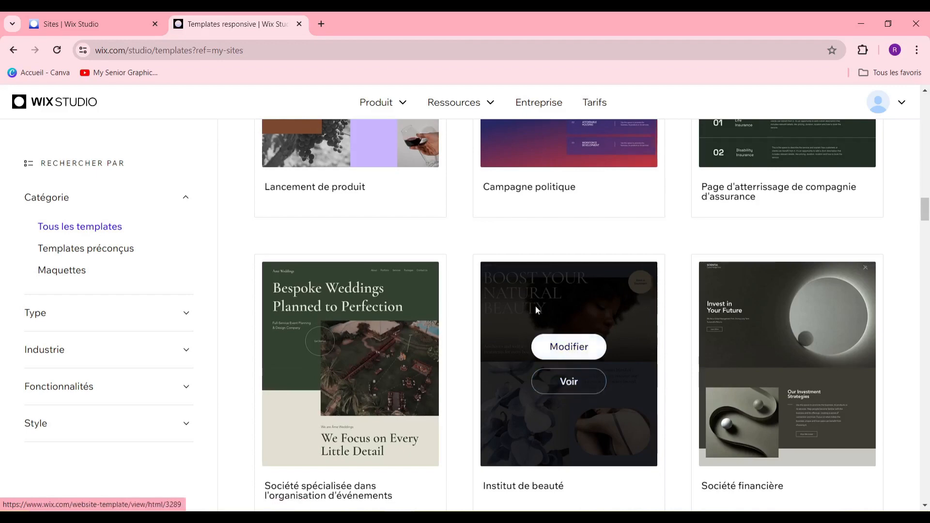
scroll(421, 261, "up", 6)
scroll(421, 264, "down", 9)
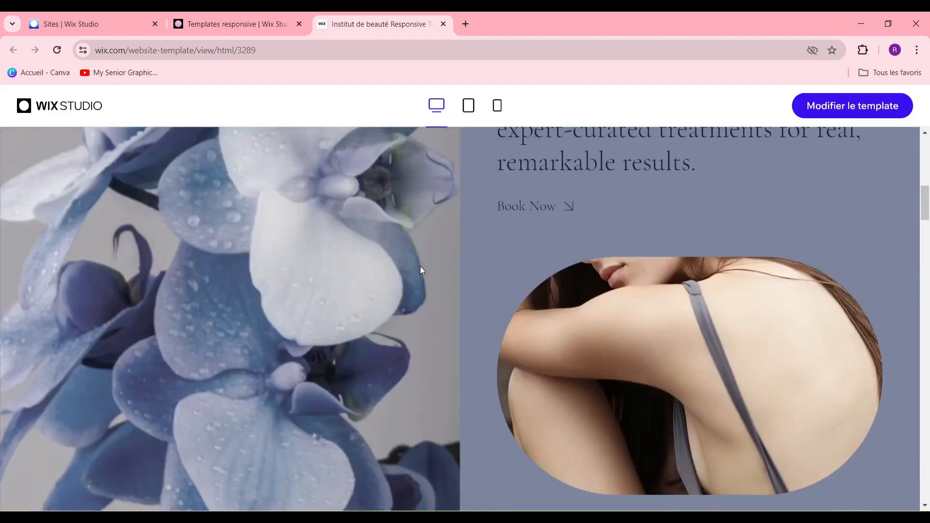
scroll(419, 264, "up", 9)
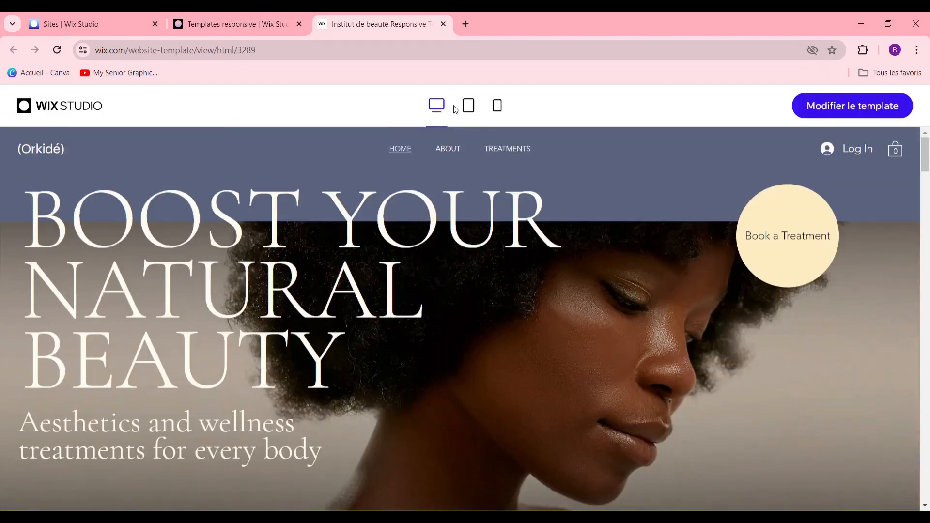
Examine the Institut de beauté template preview in the tablet and mobile layouts.
left_click(468, 106)
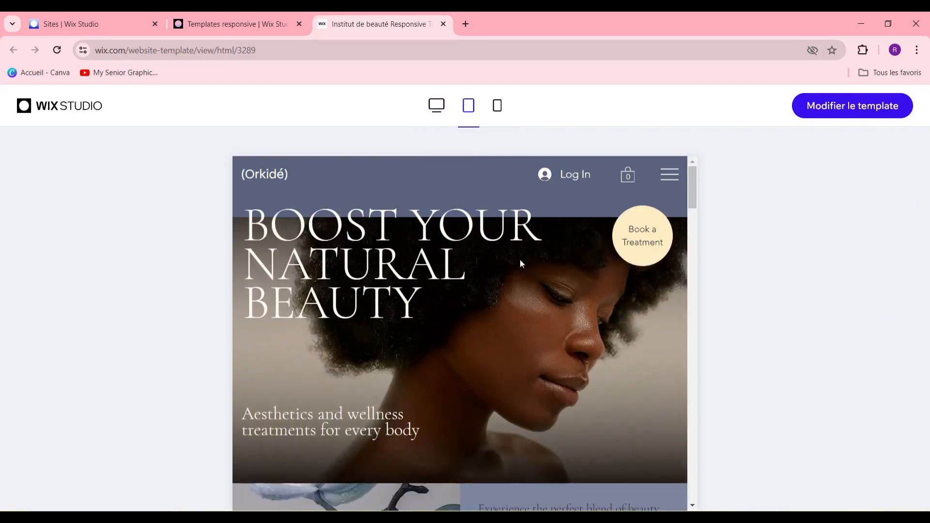
scroll(522, 232, "down", 8)
left_click(497, 105)
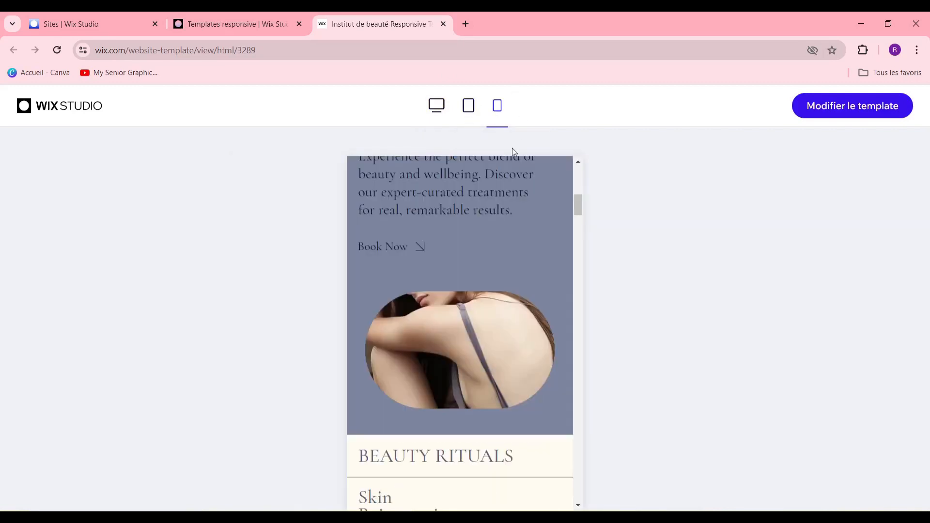
scroll(472, 214, "down", 4)
scroll(476, 204, "up", 11)
scroll(473, 211, "down", 4)
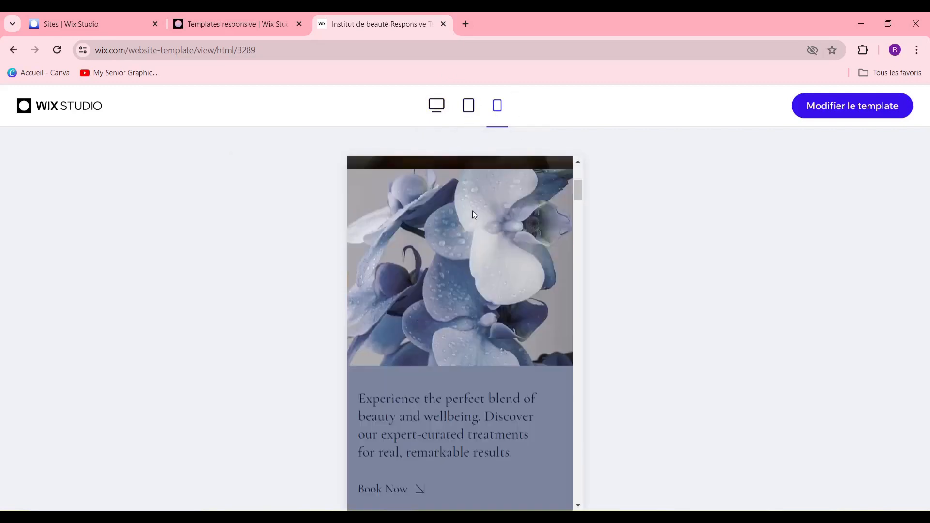
scroll(474, 214, "down", 10)
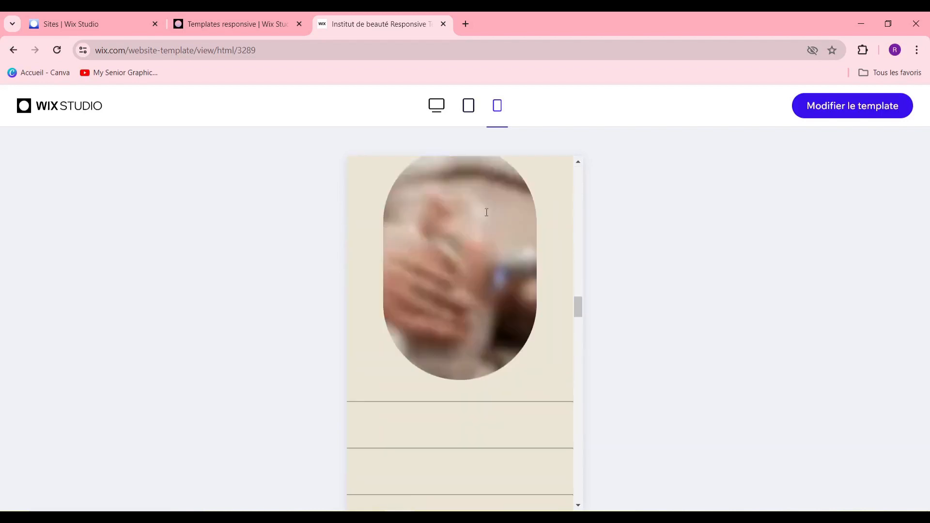
scroll(486, 212, "up", 5)
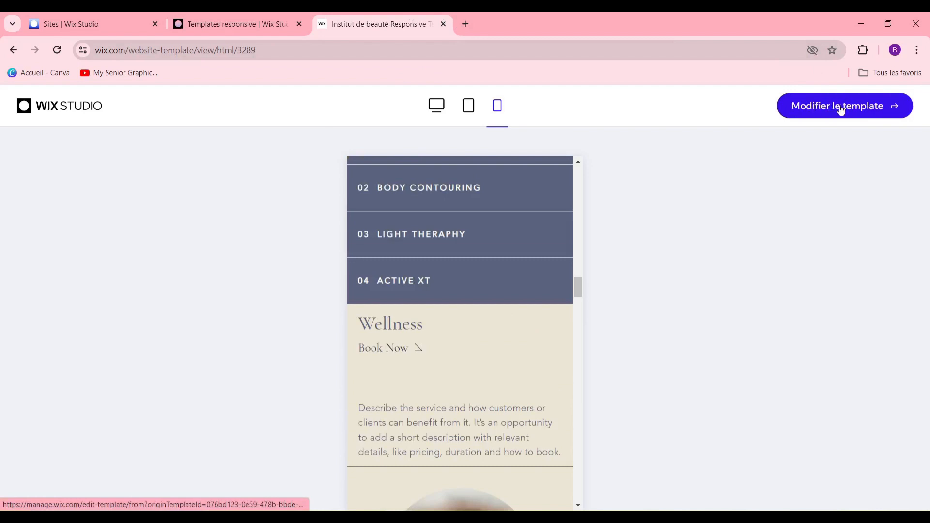
Open the previewed template for editing and dismiss the prompt to publish the site.
left_click(859, 108)
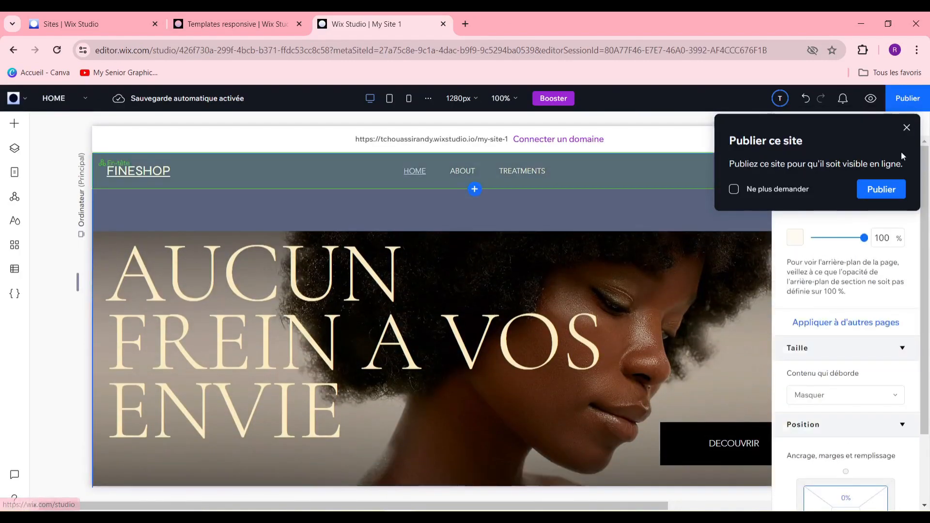
left_click(906, 127)
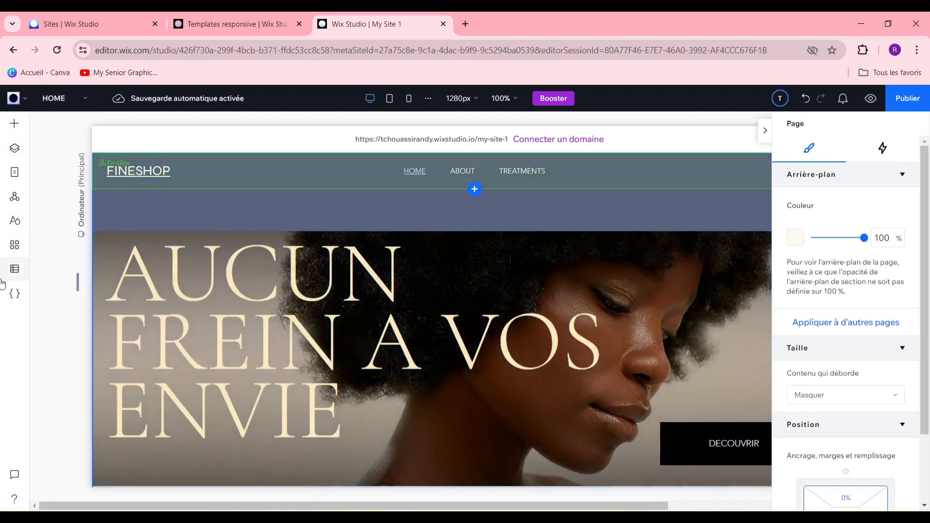
Examine the predefined sections that can be added and the list of the site's pages.
left_click(14, 124)
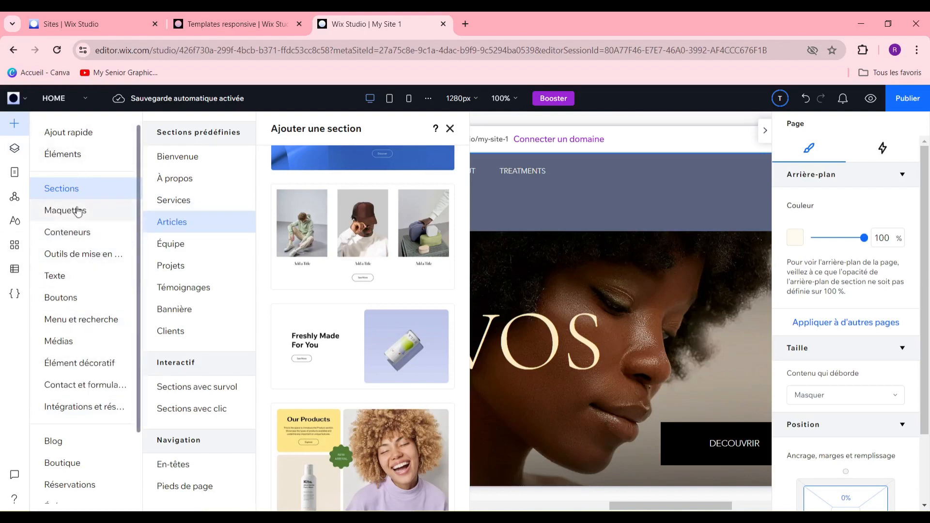
left_click(15, 173)
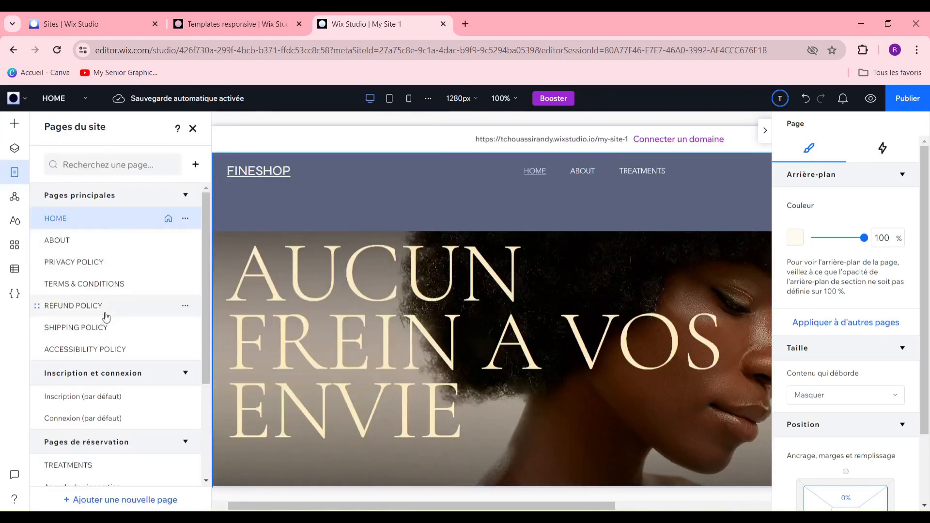
scroll(108, 316, "down", 3)
scroll(104, 339, "up", 3)
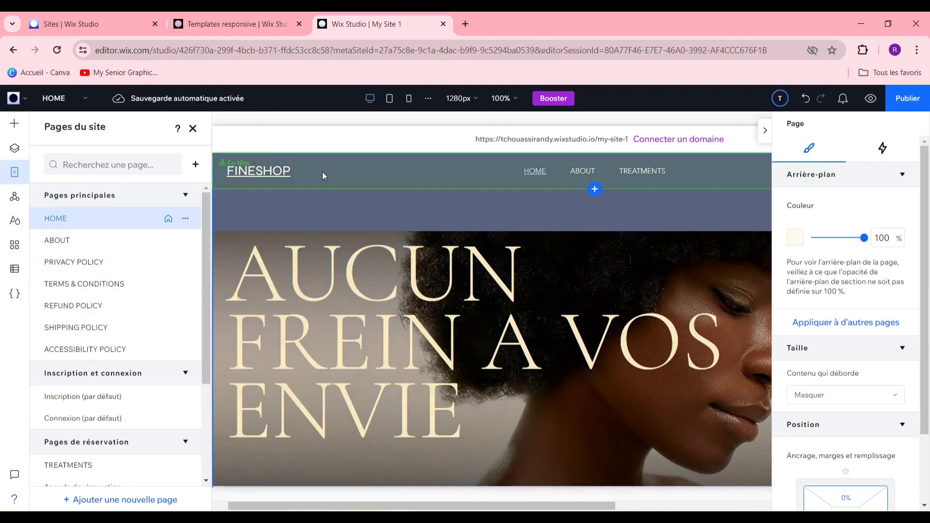
Select the home page's header to view its properties, and hide the inspector.
left_click(377, 157)
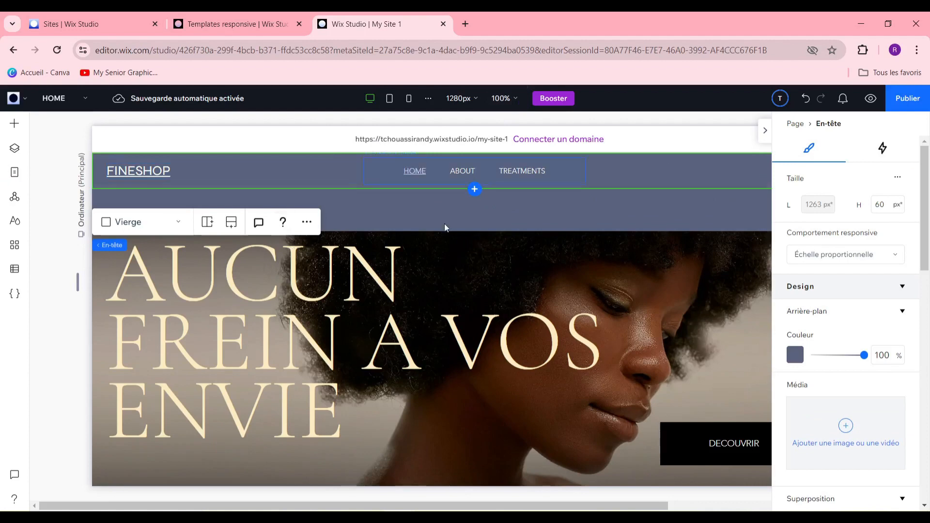
scroll(444, 222, "down", 3)
scroll(446, 272, "up", 3)
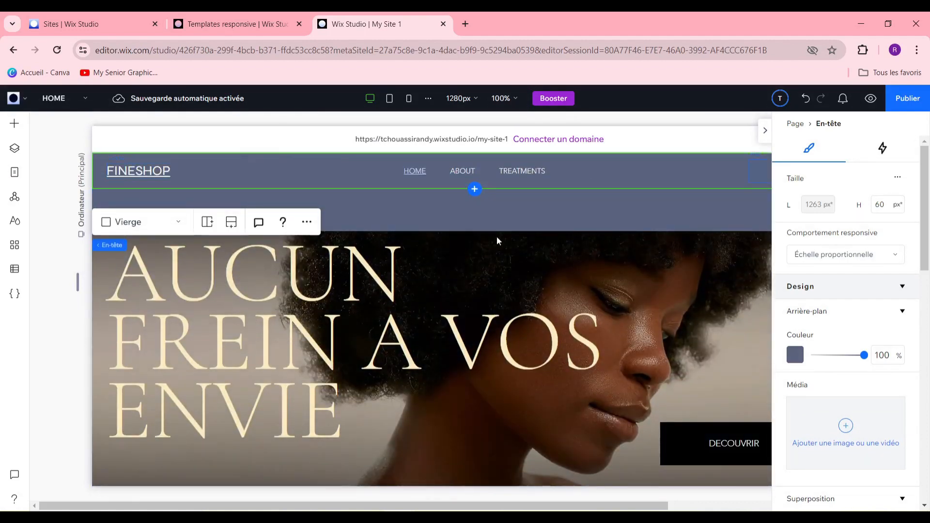
scroll(511, 332, "down", 3)
scroll(518, 318, "up", 3)
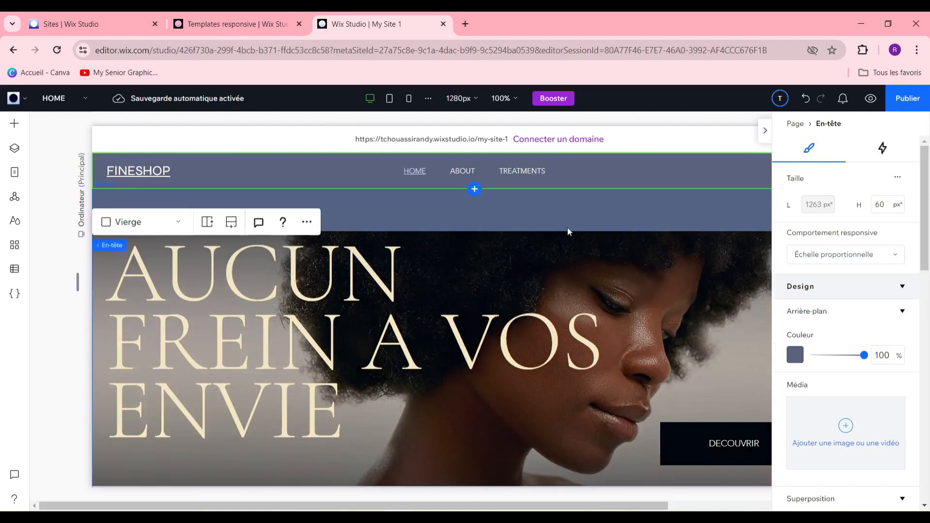
left_click(766, 131)
Replace the FINESHOP title in the header with DE GLAMOUR.
left_click(169, 177)
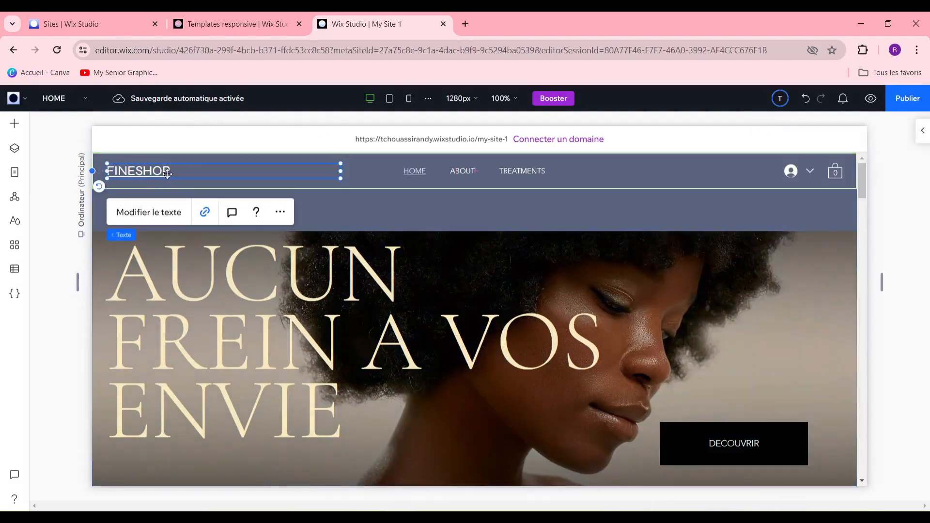
double_click(162, 174)
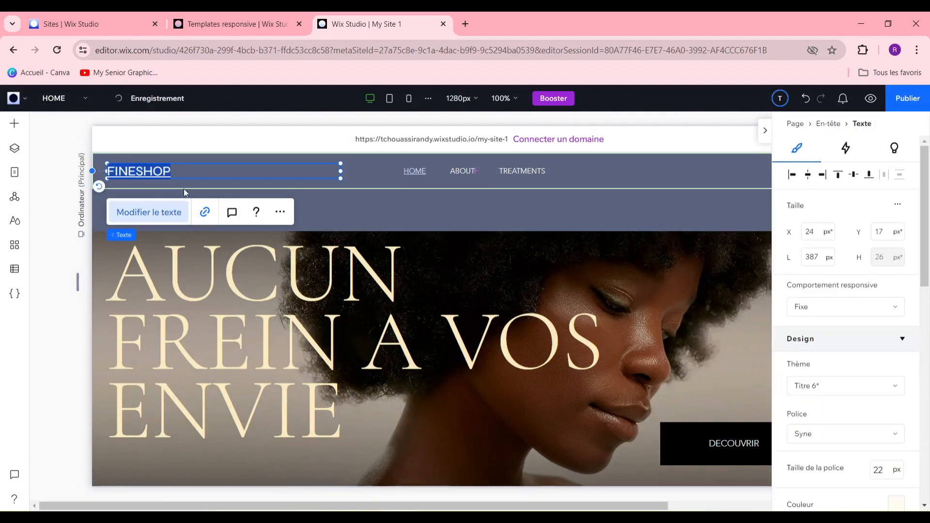
type("glam")
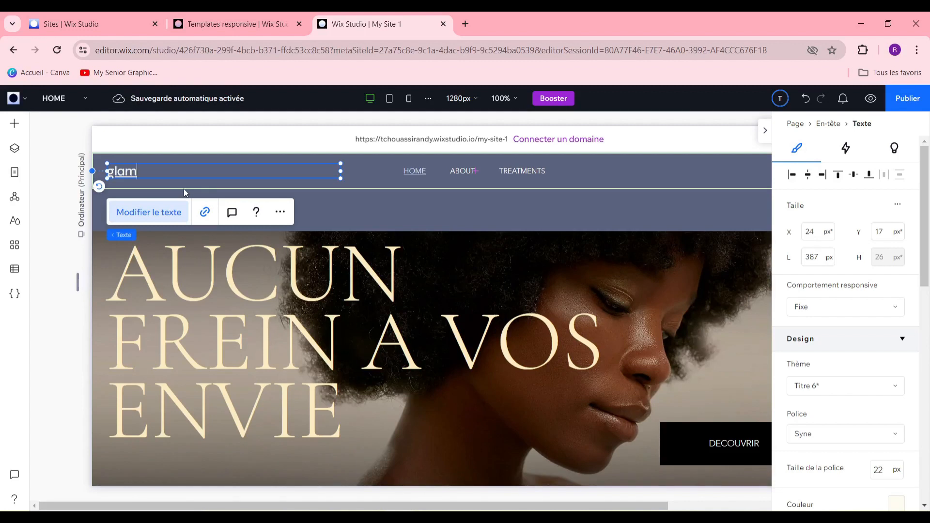
key("BackSpace")
key("BackSpace")
key("BackSpace")
key("BackSpace")
type("DE GLAMOUR")
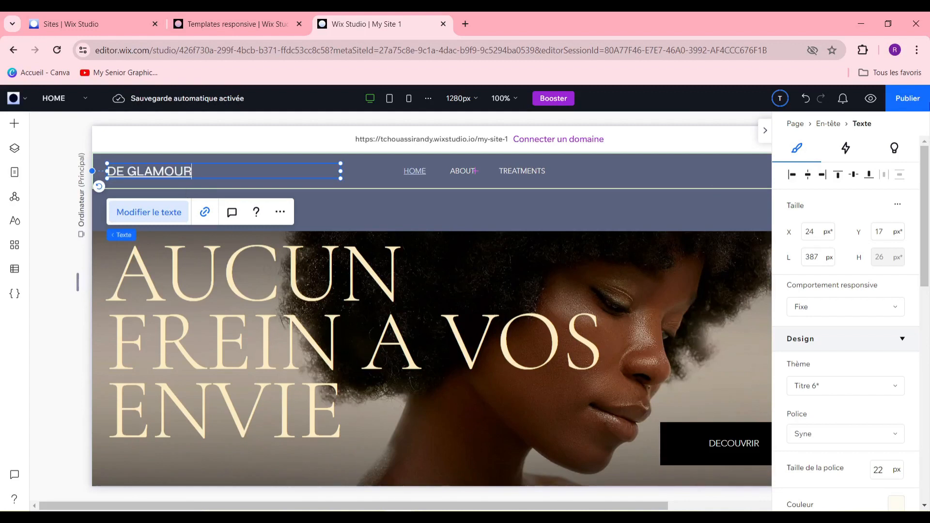
Set the font of the DE GLAMOUR header title to Playfair Display Bold.
scroll(863, 338, "down", 4)
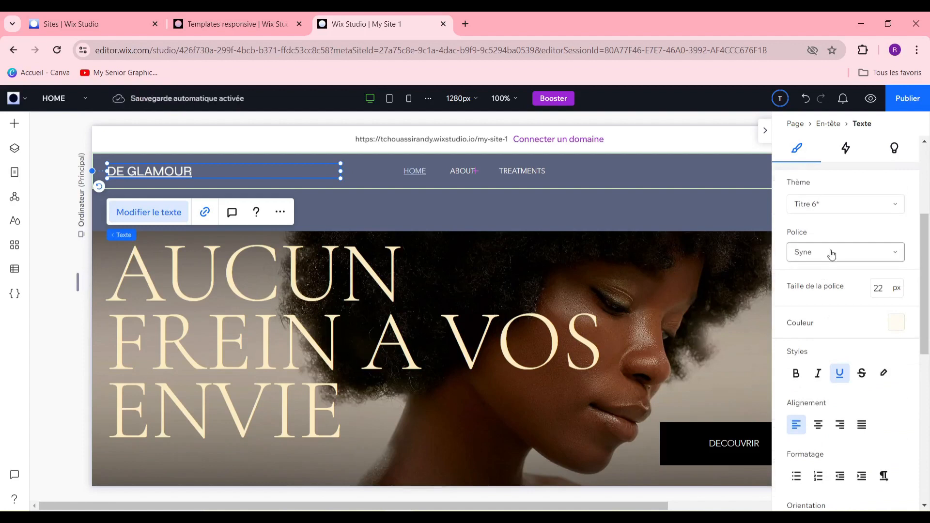
left_click(831, 252)
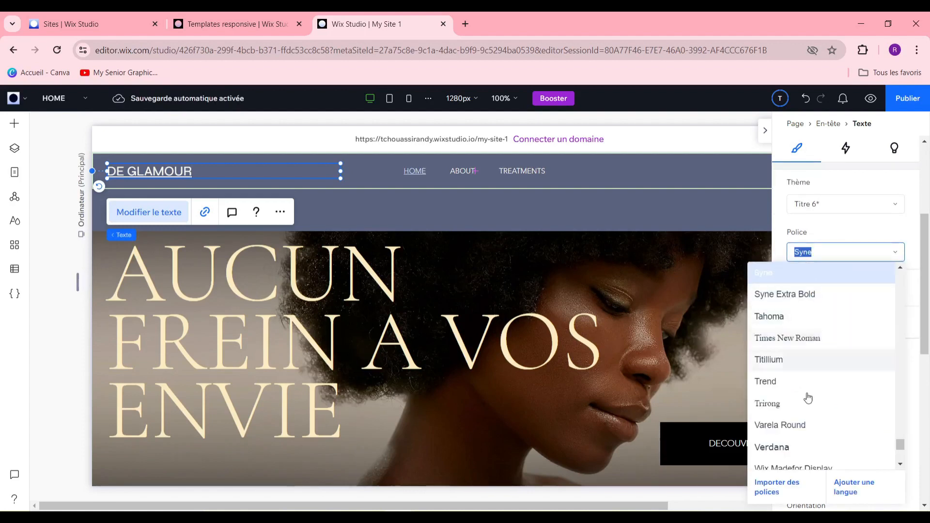
scroll(809, 402, "down", 5)
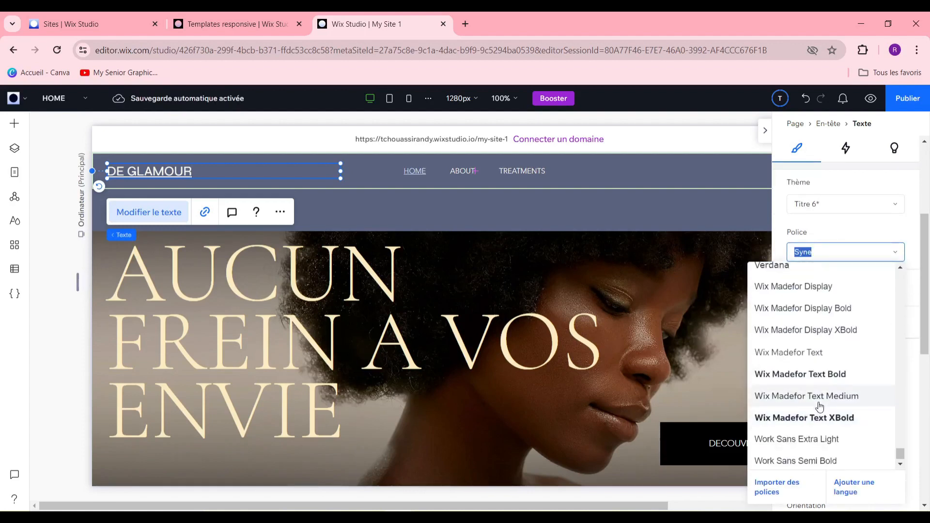
scroll(819, 406, "up", 5)
scroll(816, 398, "up", 5)
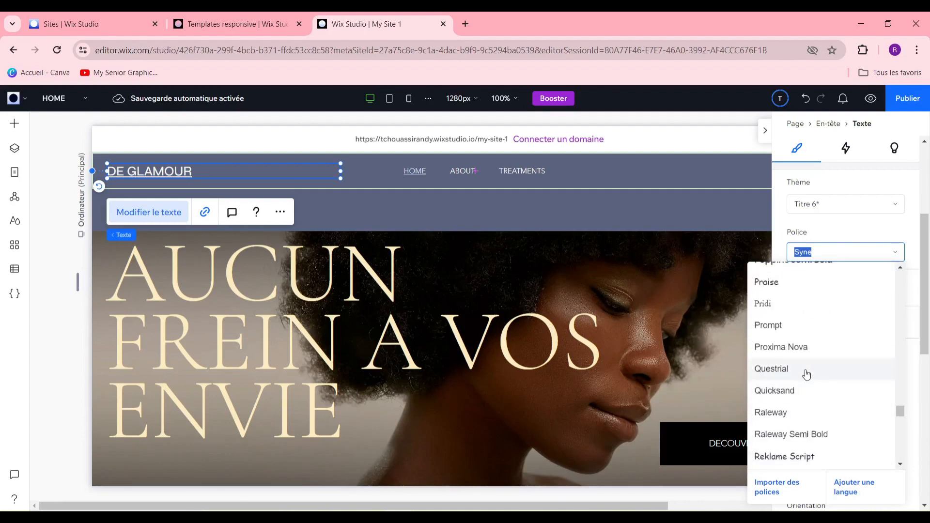
left_click(814, 379)
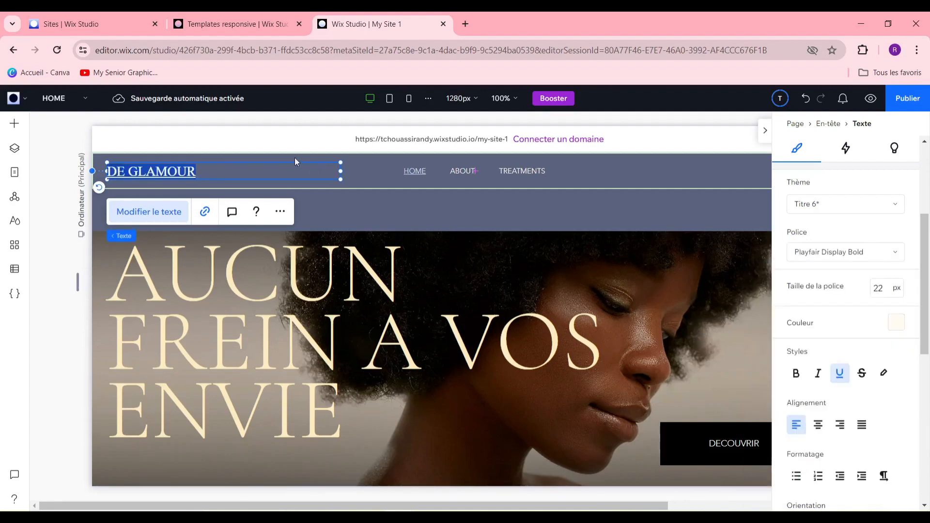
left_click(328, 137)
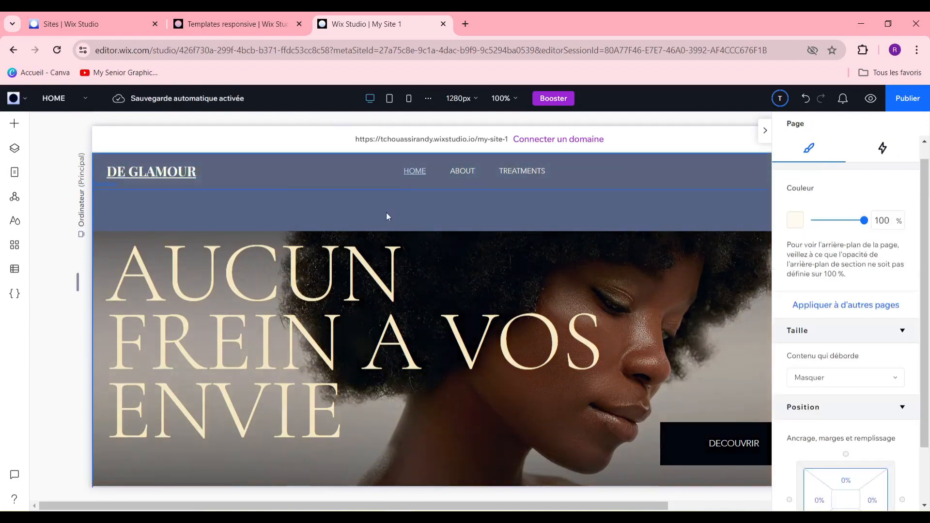
Open the hero heading AUCUN FREIN A VOS ENVIE for text editing and select all of its text.
scroll(324, 346, "down", 4)
scroll(221, 364, "up", 2)
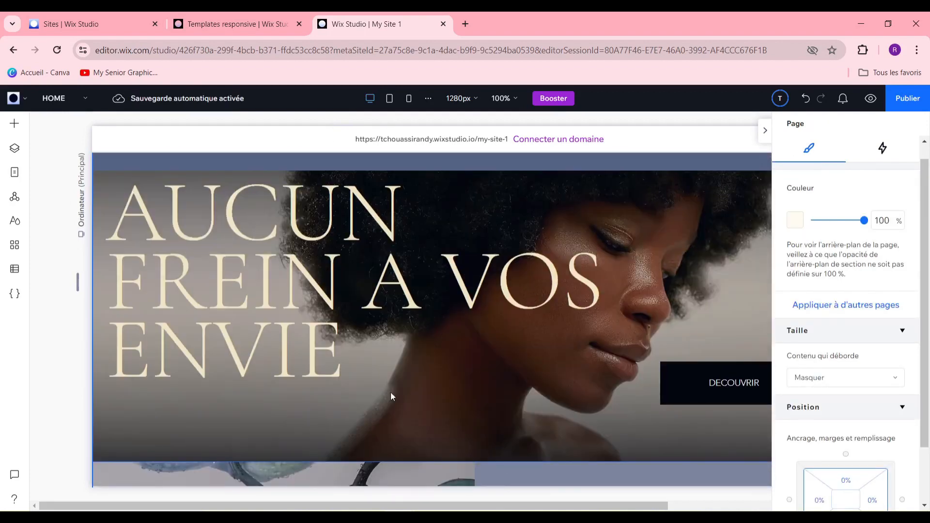
left_click(251, 270)
left_click(251, 270)
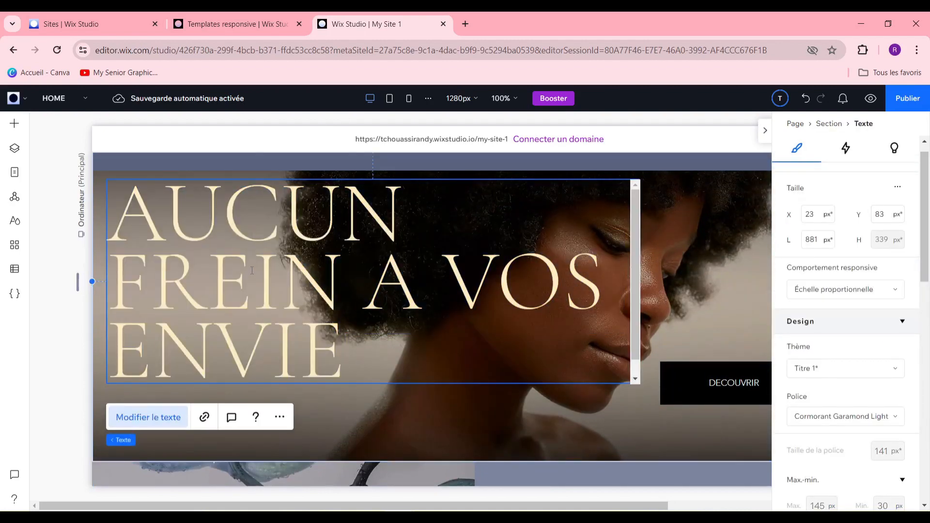
triple_click(260, 287)
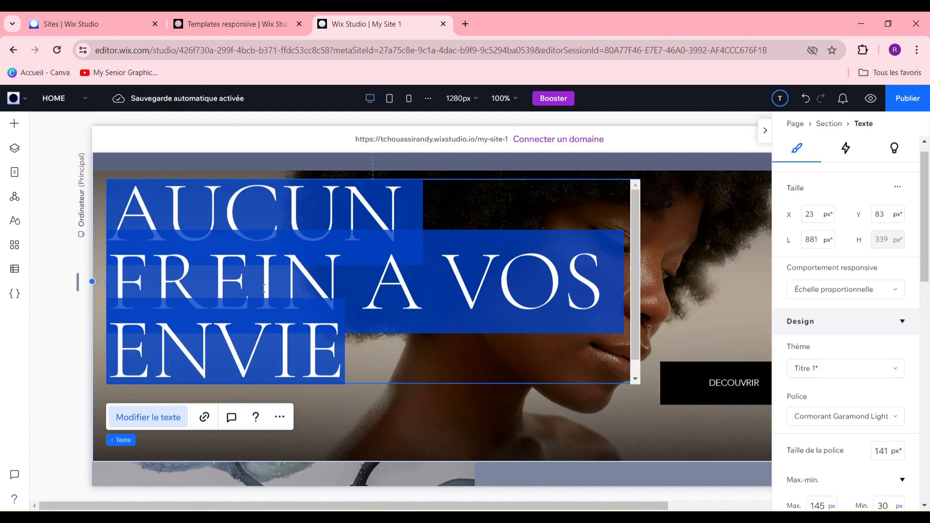
Select the hero background image to view its properties, and hide the inspector.
left_click(360, 389)
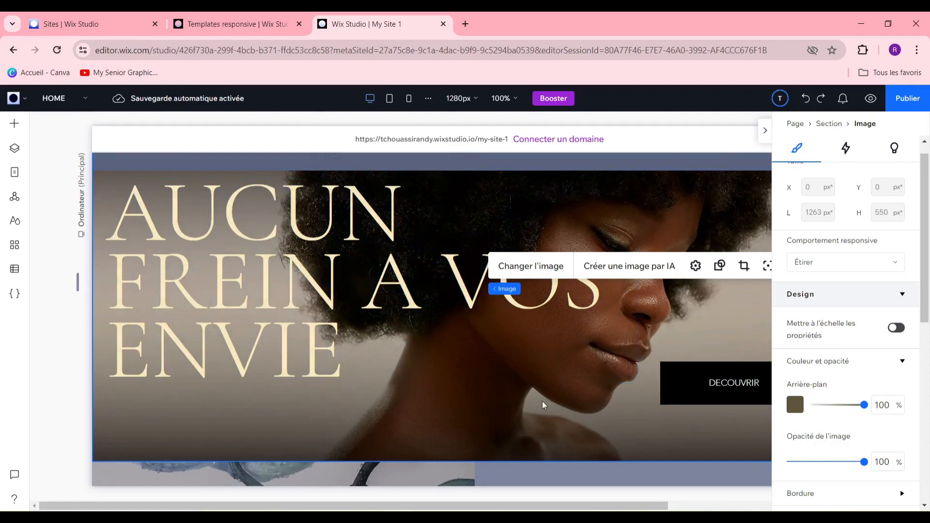
scroll(727, 163, "down", 1)
left_click(765, 130)
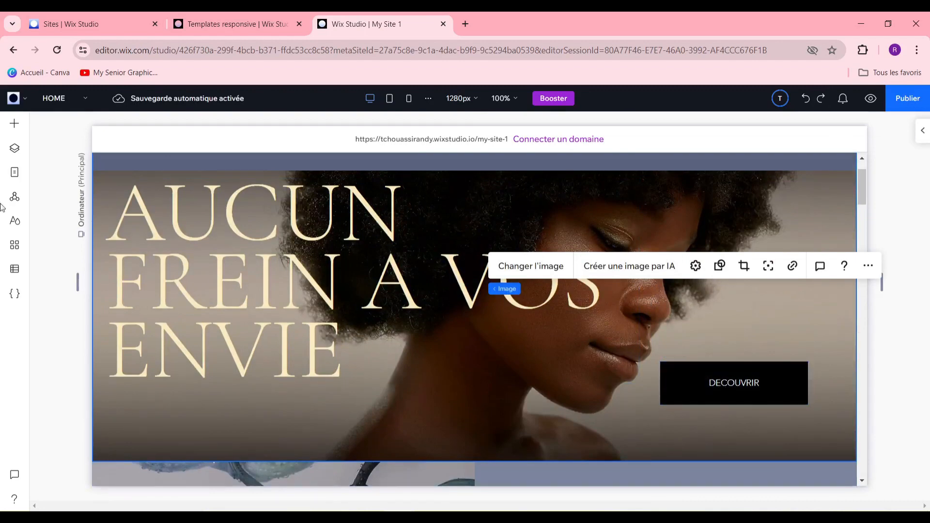
Add button elements from the quick-add elements to the hero section, placing one beside the DECOUVRIR button.
left_click(15, 131)
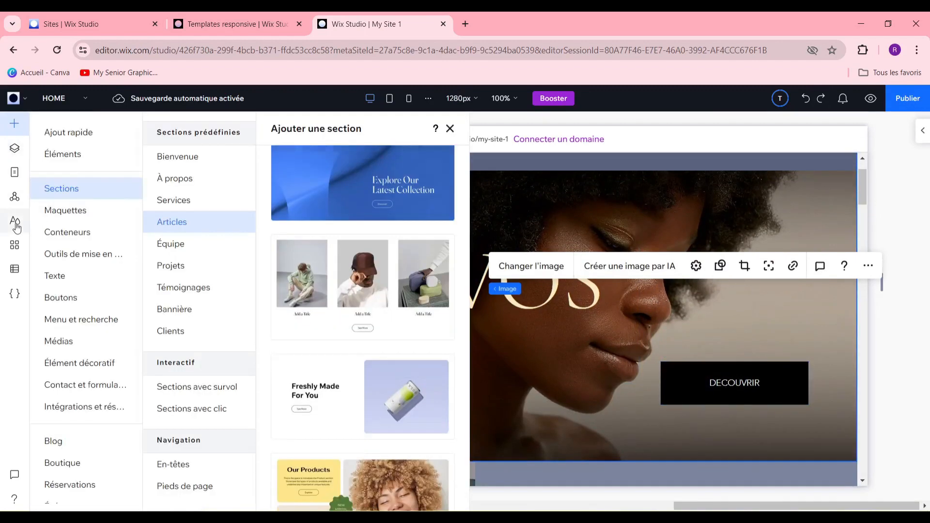
left_click(104, 139)
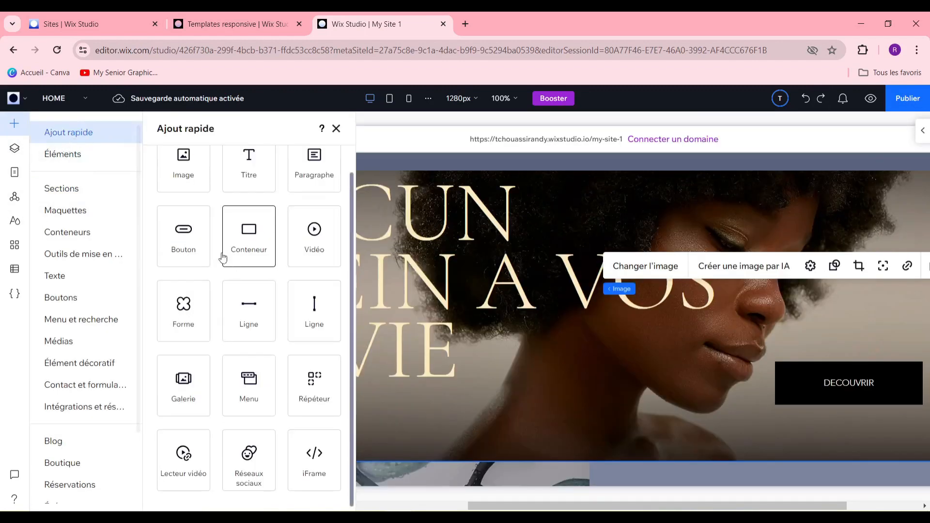
left_click_drag(200, 246, 554, 386)
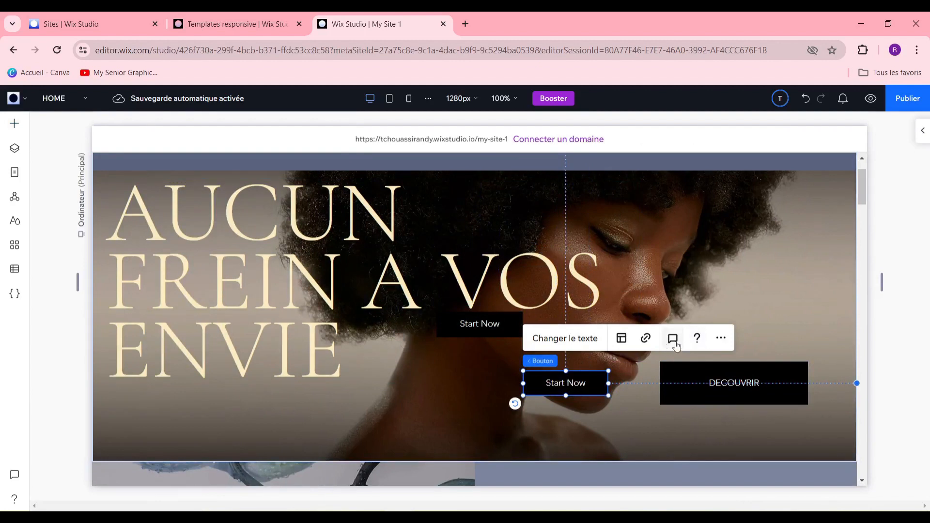
Delete the two Start Now buttons from the hero section.
key("Delete")
left_click(453, 326)
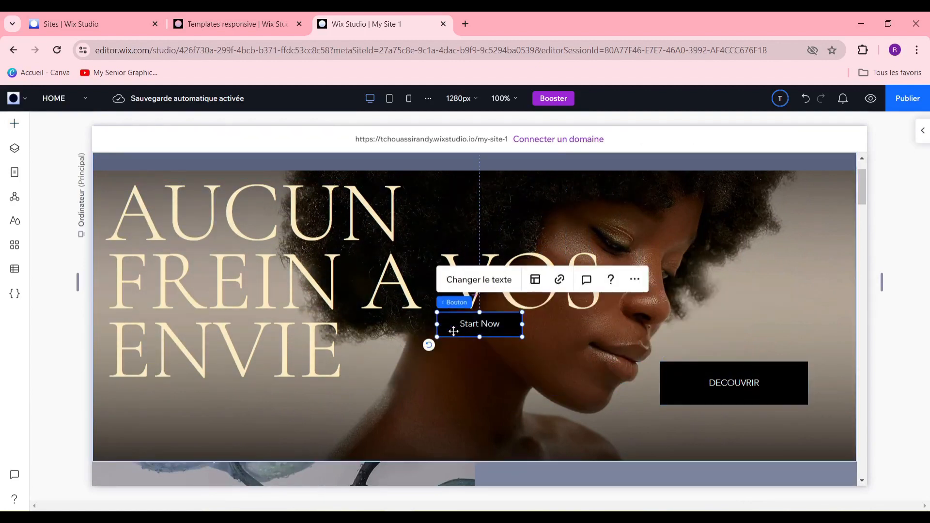
key("Delete")
Examine the text and link settings of the DECOUVRIR button, closing them without a change.
left_click(724, 388)
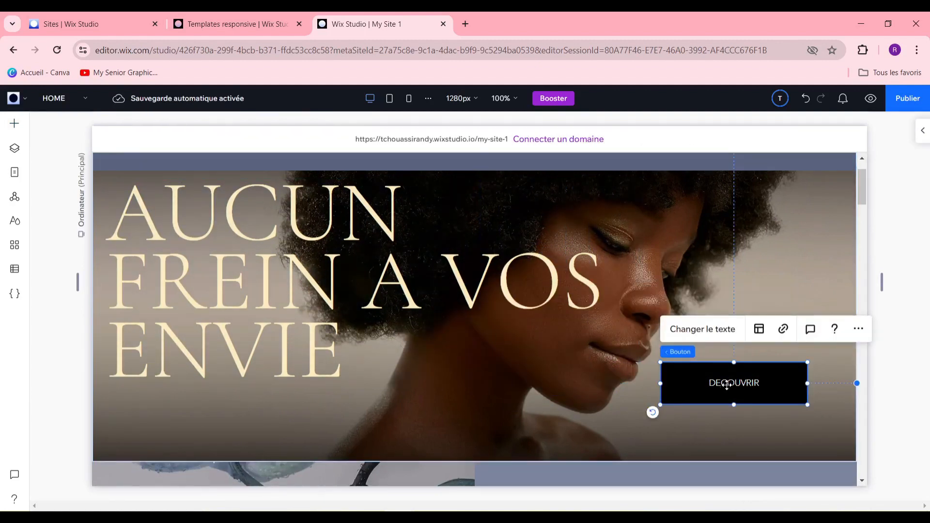
left_click(720, 330)
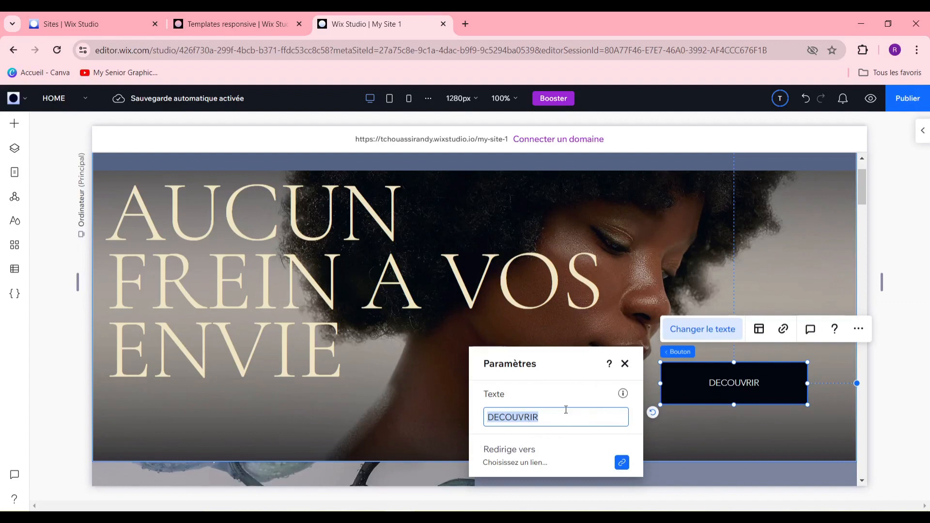
left_click(816, 383)
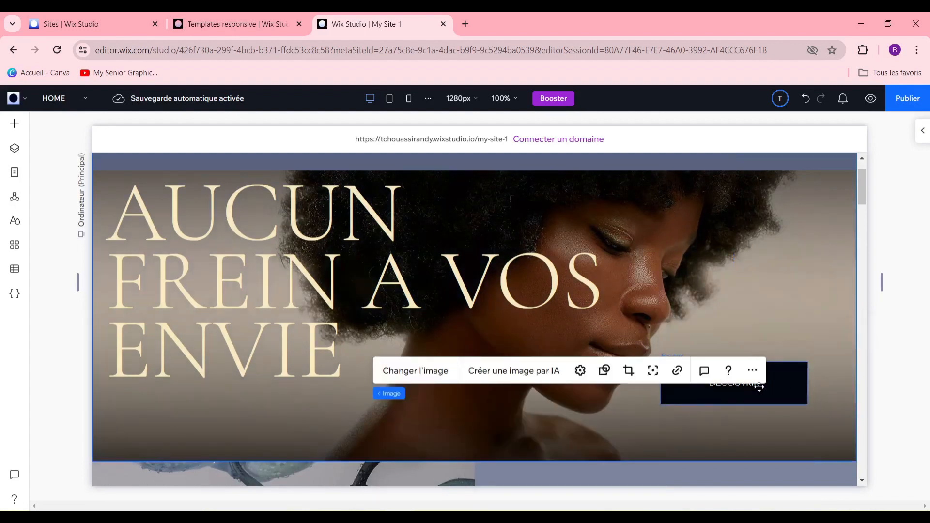
left_click(774, 390)
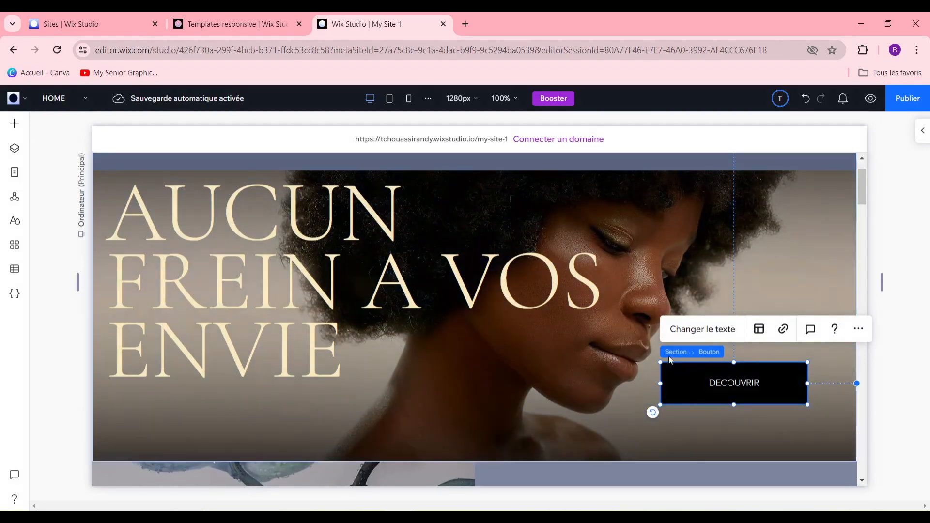
scroll(542, 435, "down", 2)
scroll(541, 434, "up", 1)
scroll(541, 434, "up", 2)
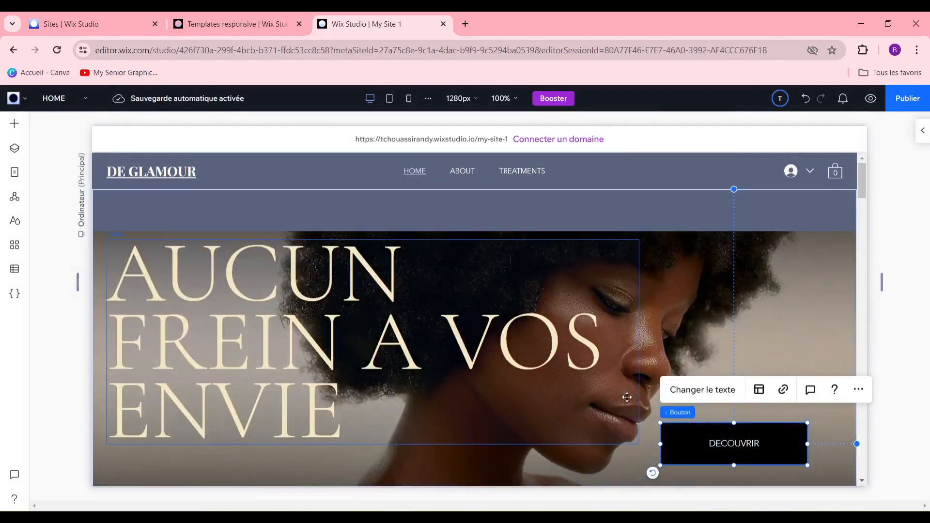
scroll(557, 412, "down", 3)
scroll(525, 341, "up", 2)
Open the replacement image library for the hero image and look through the SAC photos.
left_click(584, 402)
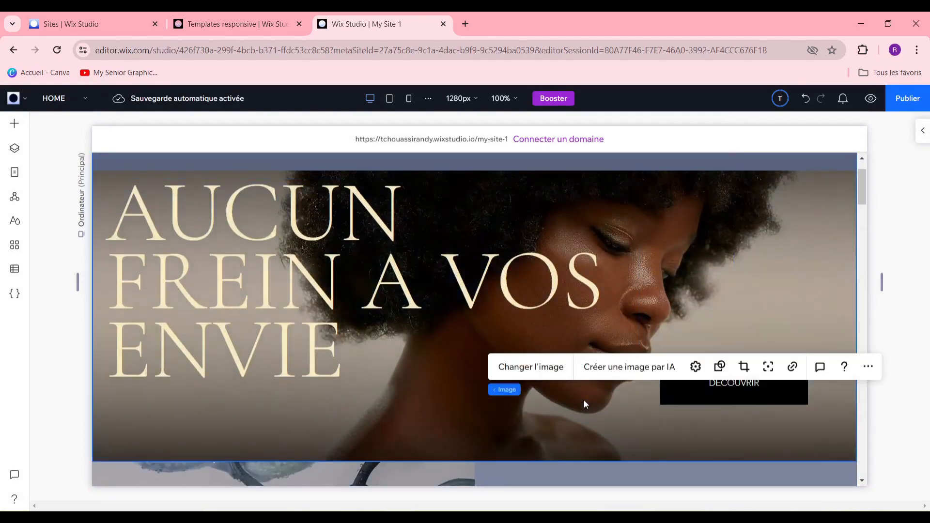
left_click(544, 371)
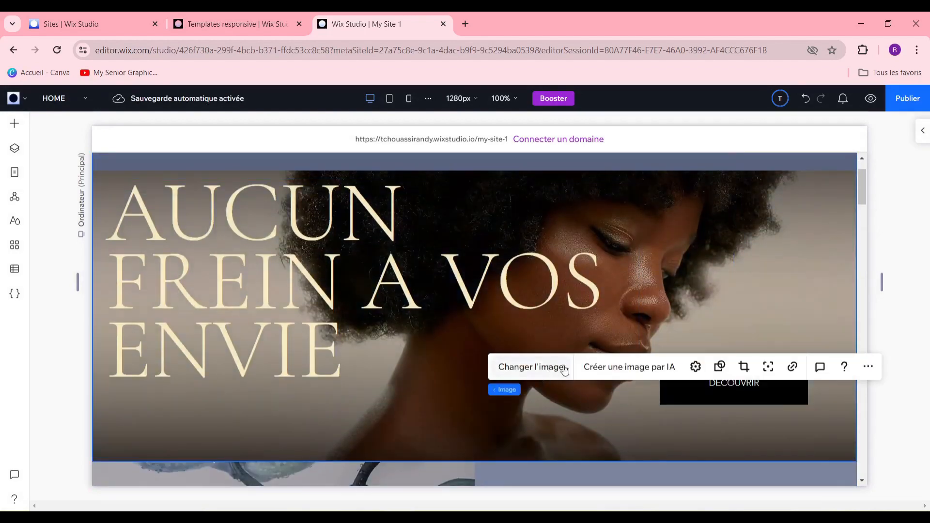
scroll(533, 376, "down", 3)
scroll(533, 374, "down", 2)
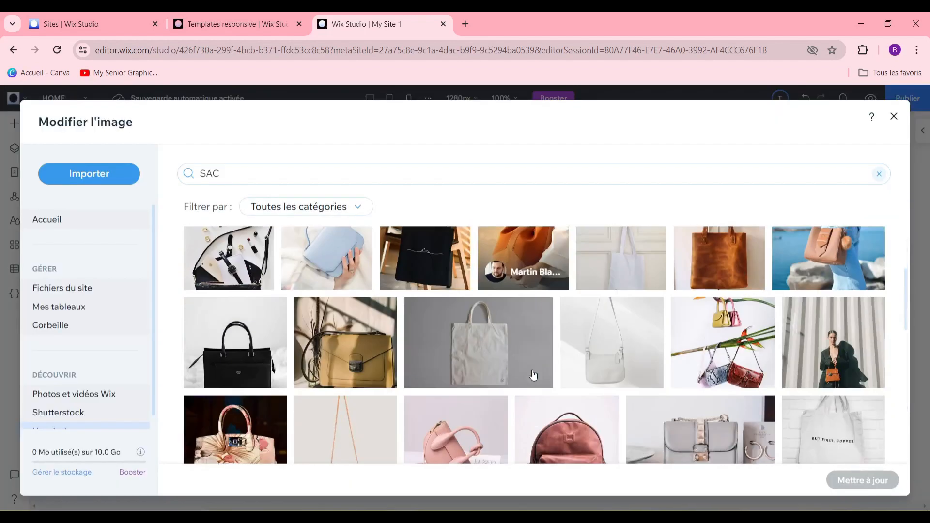
scroll(533, 374, "up", 3)
scroll(534, 375, "down", 3)
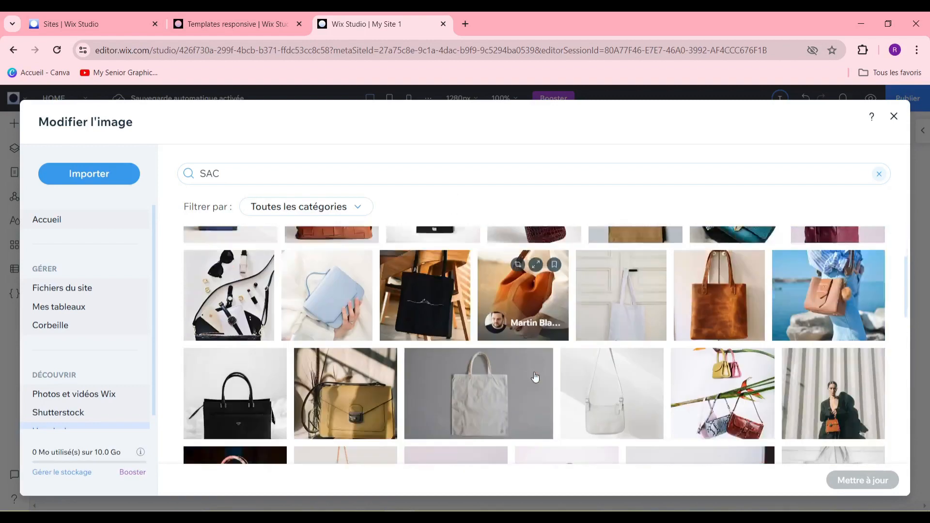
scroll(535, 376, "down", 2)
scroll(697, 354, "down", 3)
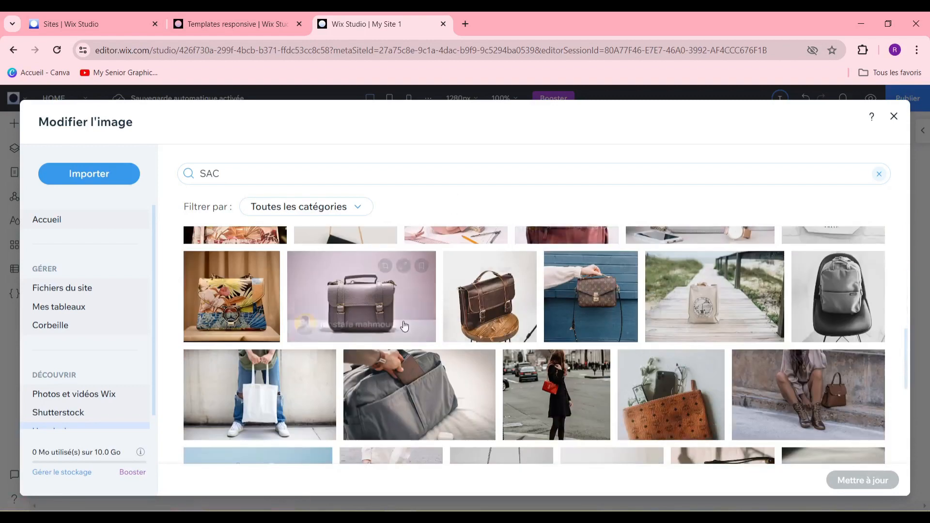
Open the import of image files from the computer, cancel it, and continue browsing the SAC photos.
left_click(120, 181)
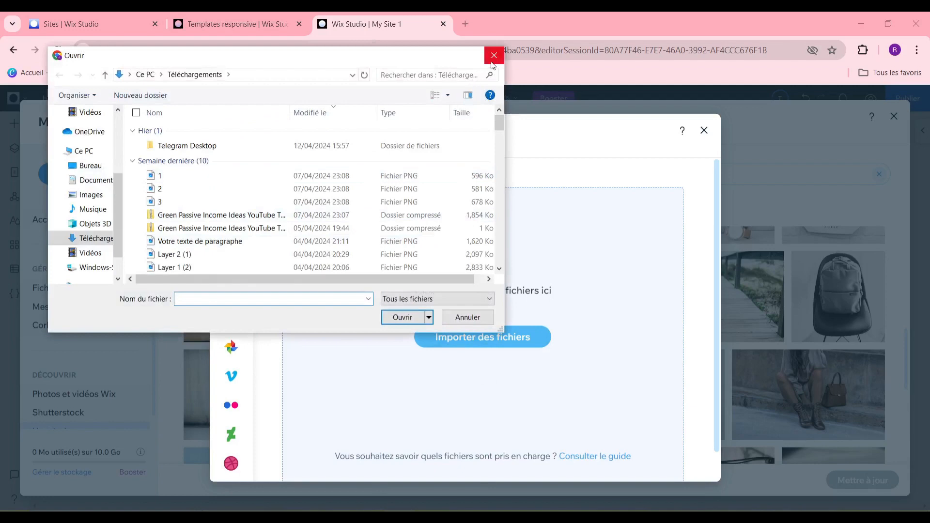
left_click(493, 61)
scroll(436, 291, "down", 2)
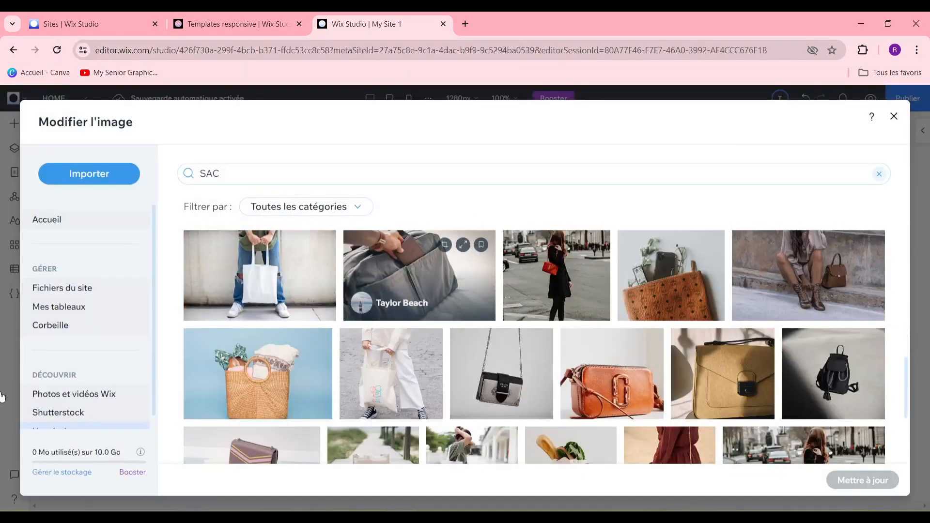
scroll(83, 354, "down", 1)
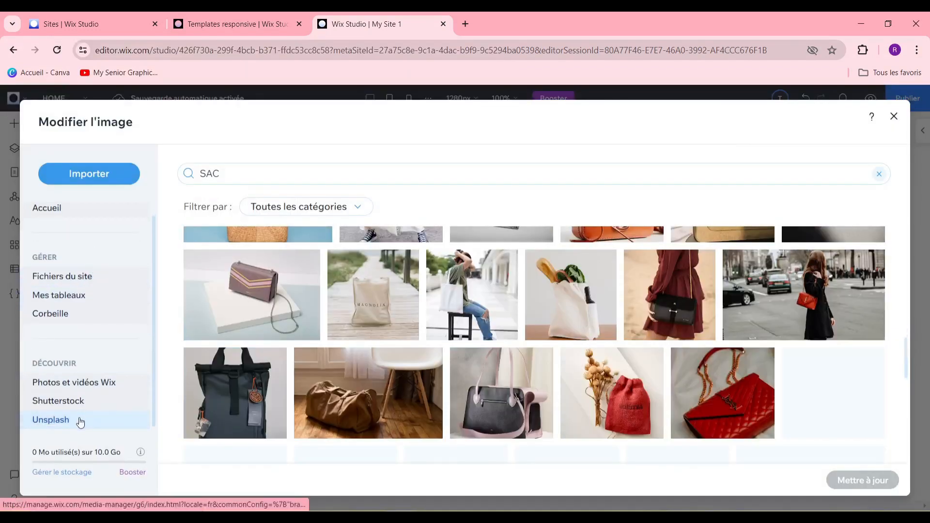
Search the Unsplash photo library for SAC.
left_click(80, 423)
left_click(325, 169)
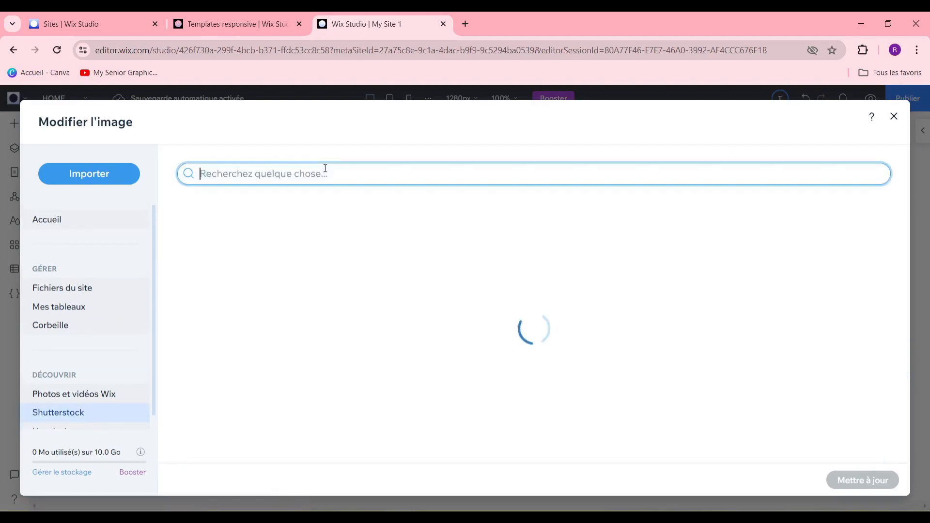
type("SA")
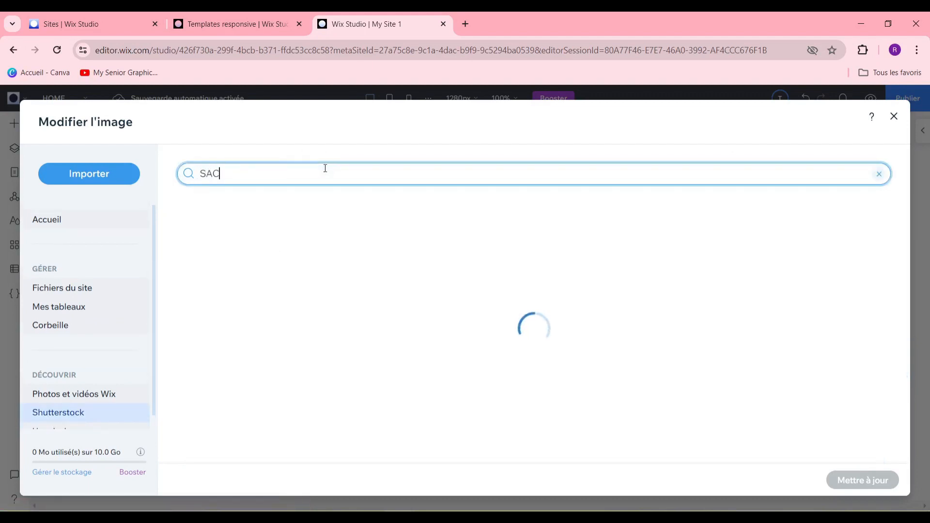
type("C")
key("Return")
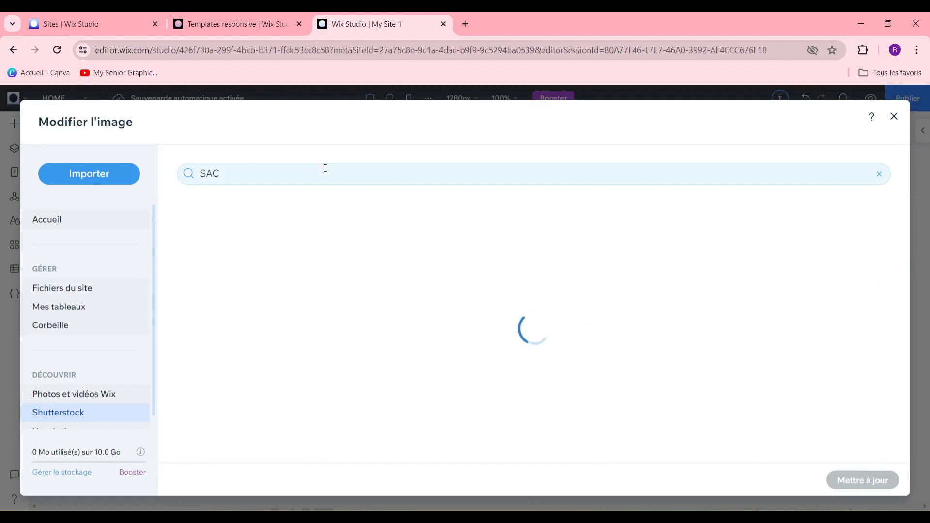
Replace the hero image with the photo of a tan handbag held against blue jeans by the sea.
scroll(533, 310, "down", 2)
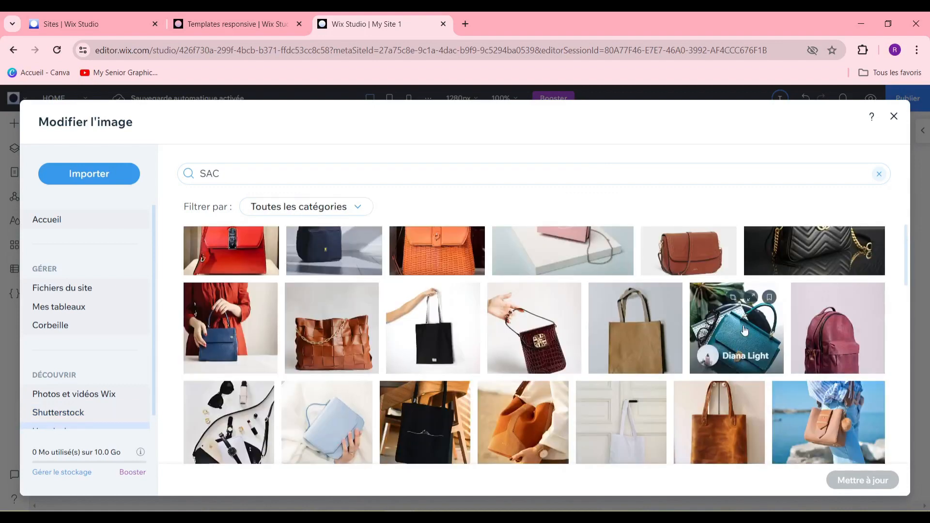
scroll(818, 339, "down", 3)
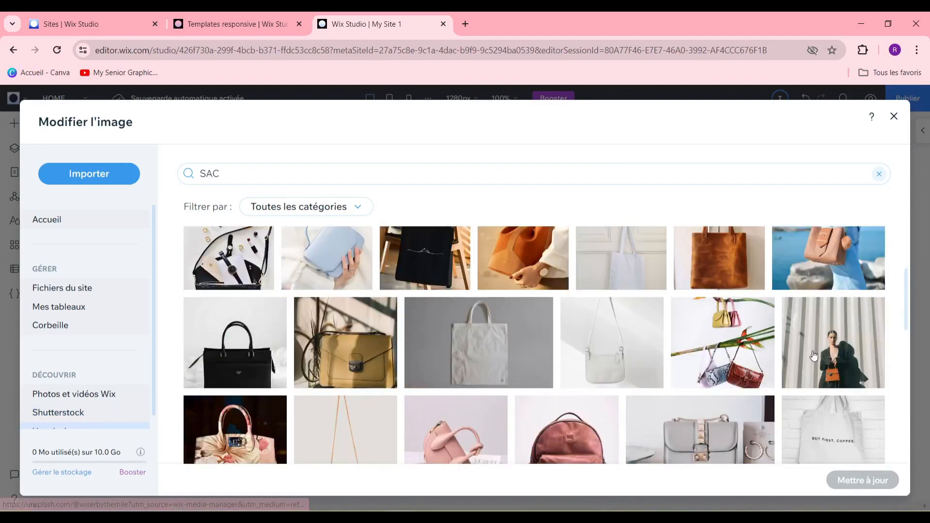
left_click(826, 252)
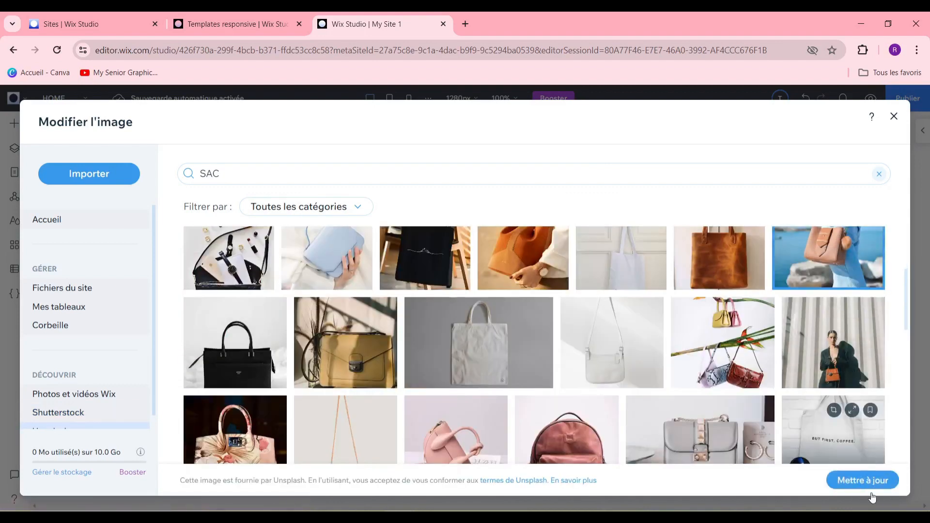
left_click(867, 481)
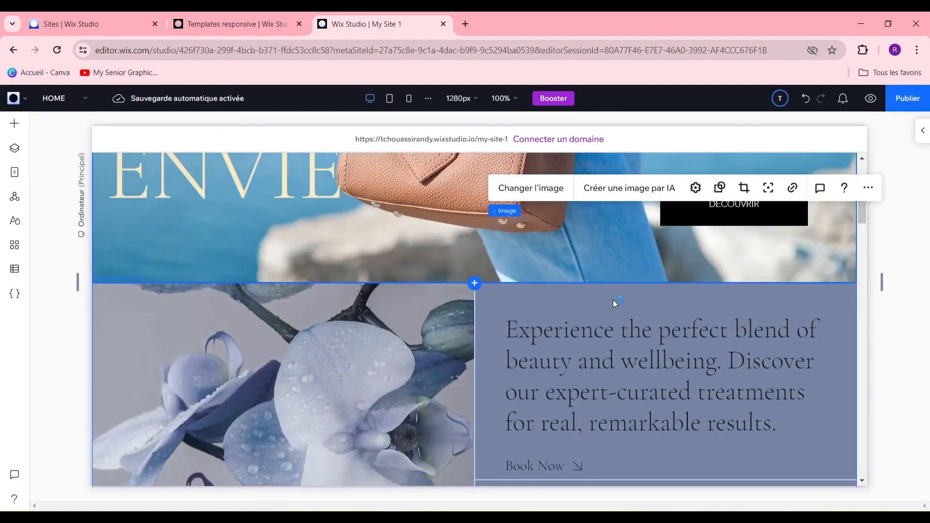
Change the colour of the whole hero heading AUCUN FREIN A VOS ENVIE to black and close its properties.
scroll(483, 314, "down", 2)
scroll(388, 305, "up", 1)
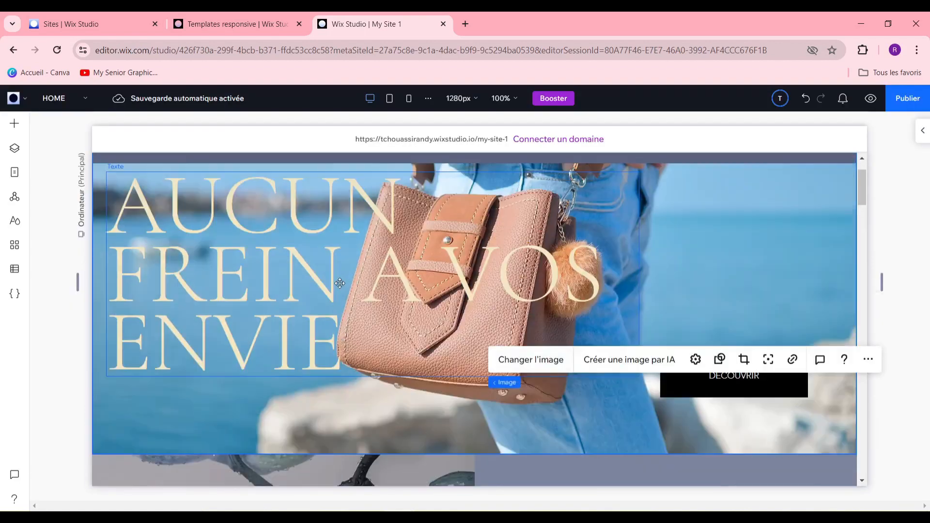
left_click(314, 299)
double_click(313, 297)
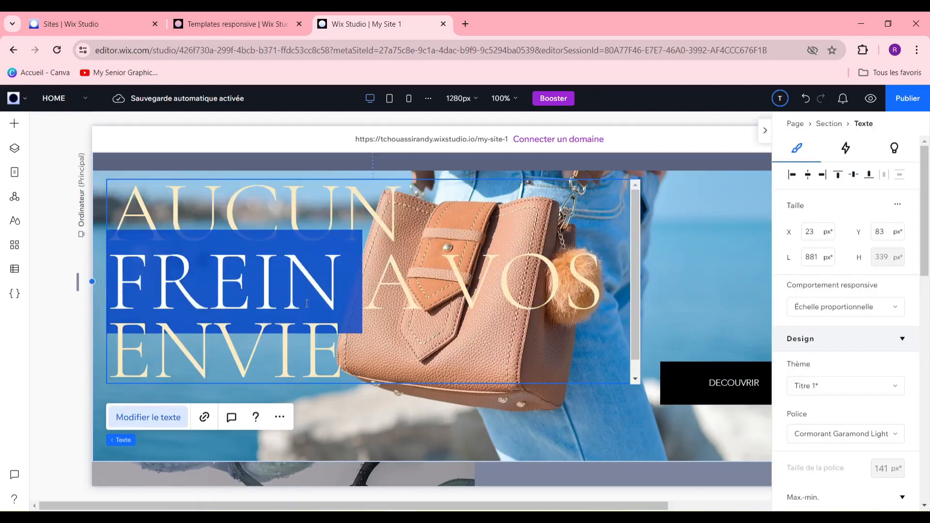
scroll(863, 329, "down", 4)
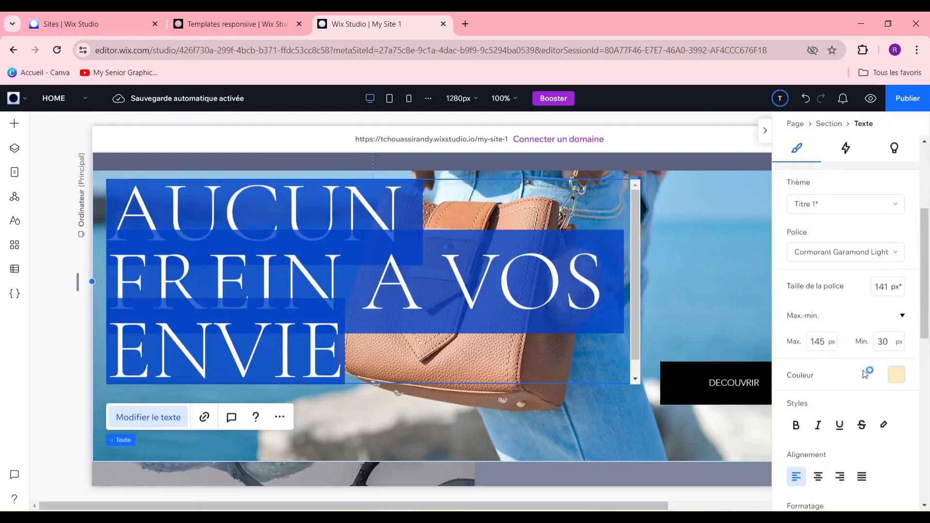
left_click(896, 376)
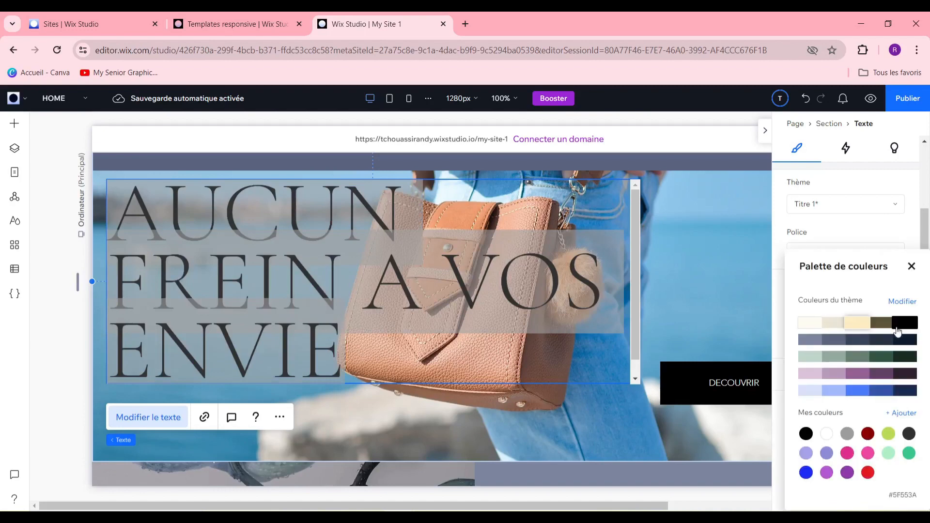
left_click(882, 326)
left_click(667, 279)
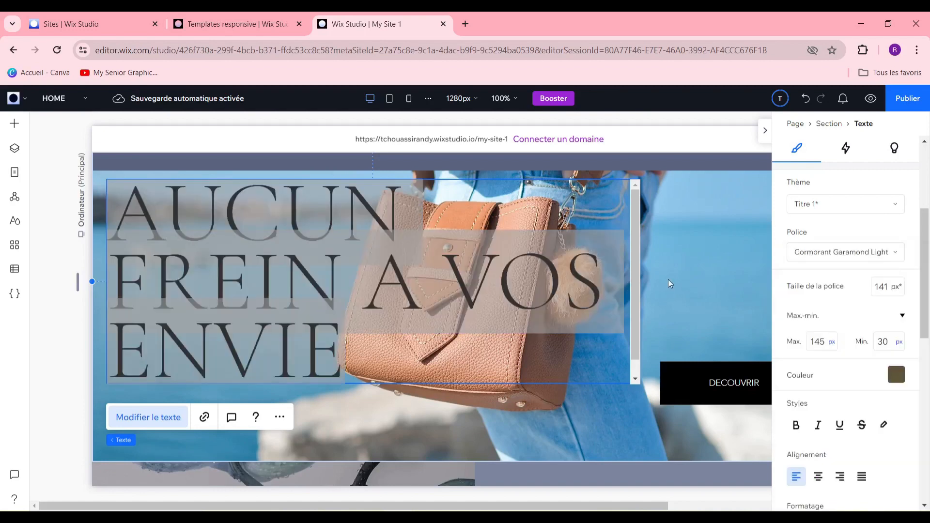
left_click(730, 298)
scroll(730, 298, "down", 5)
left_click(765, 130)
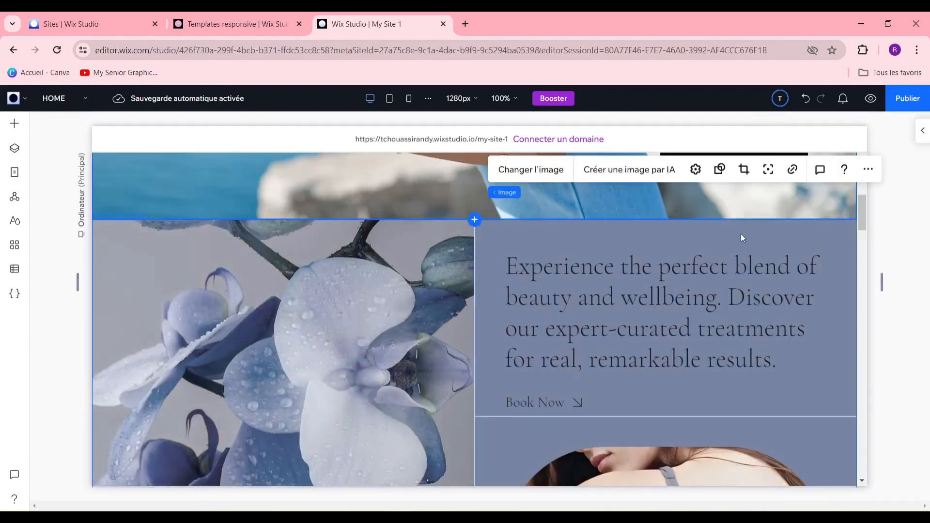
scroll(646, 201, "down", 3)
scroll(601, 218, "up", 3)
left_click(632, 279)
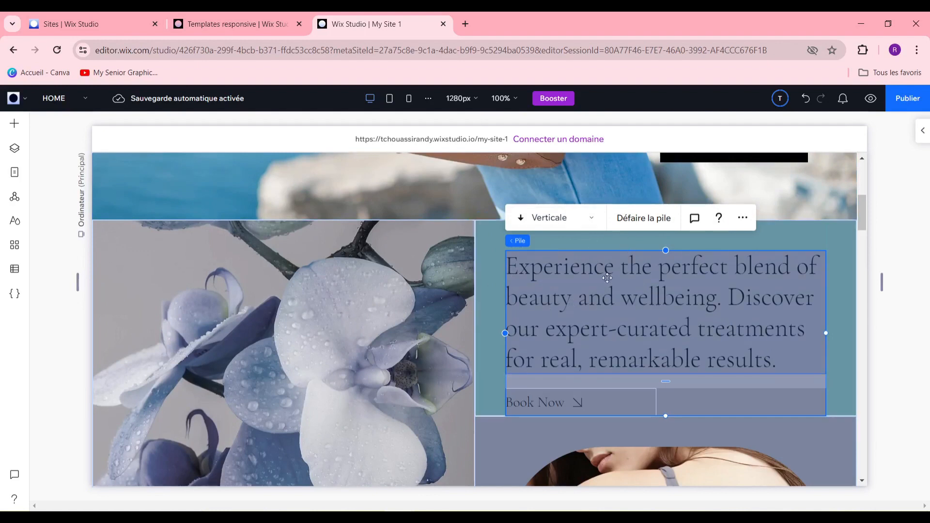
left_click(353, 306)
Replace the rounded image of the woman's back beside the orchid photo with an orange handbag photo.
scroll(574, 289, "down", 4)
left_click(649, 361)
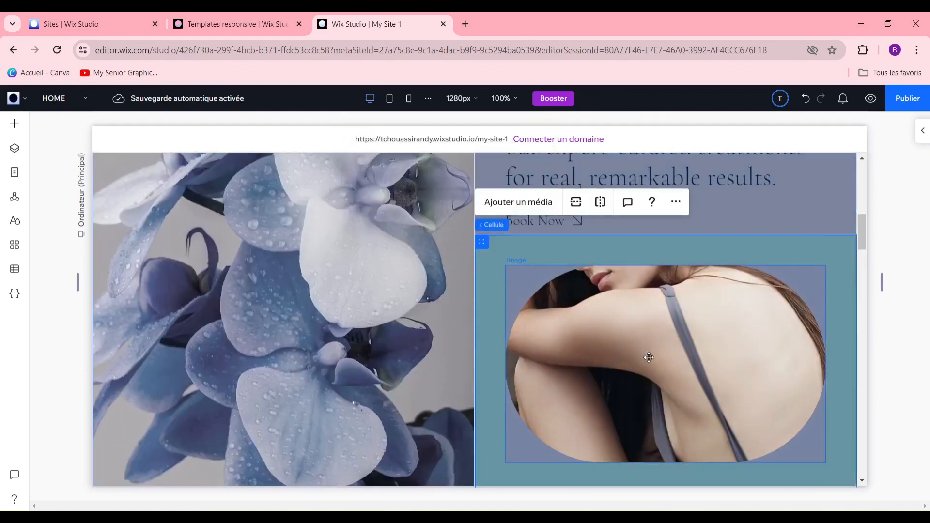
left_click(650, 353)
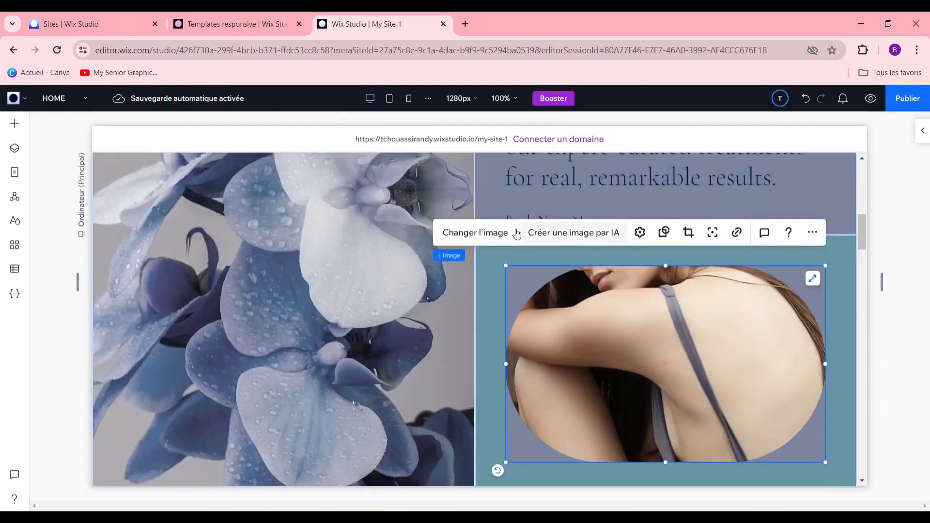
scroll(412, 334, "down", 6)
scroll(436, 342, "up", 6)
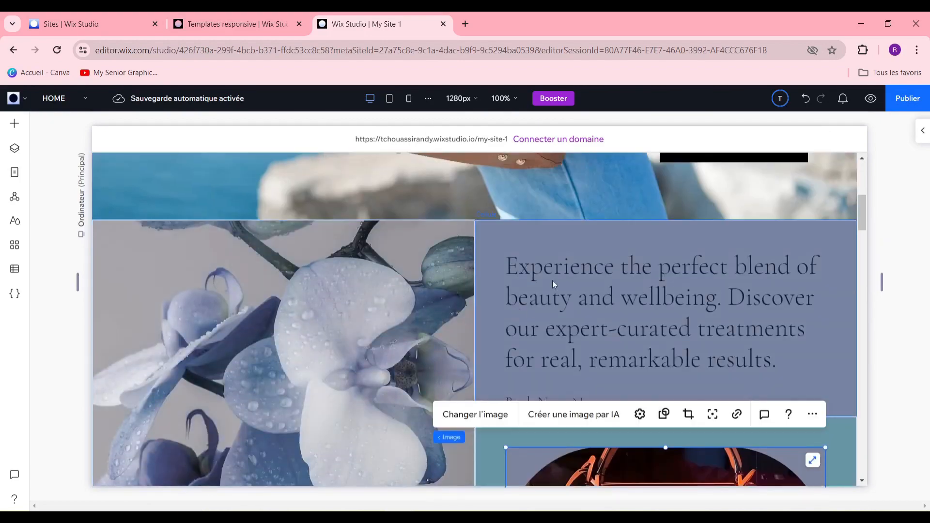
Examine the orange handbag image, the SAC ROSE DE FACTO heading and the COMMANDER MAINTENANT button with their settings.
scroll(467, 299, "up", 3)
scroll(468, 298, "up", 2)
scroll(473, 293, "down", 8)
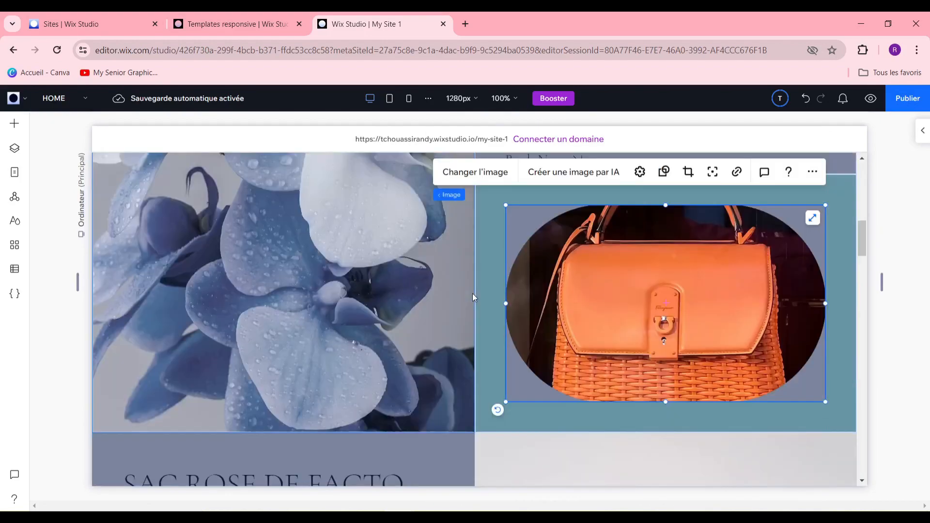
scroll(472, 294, "up", 3)
scroll(436, 310, "down", 2)
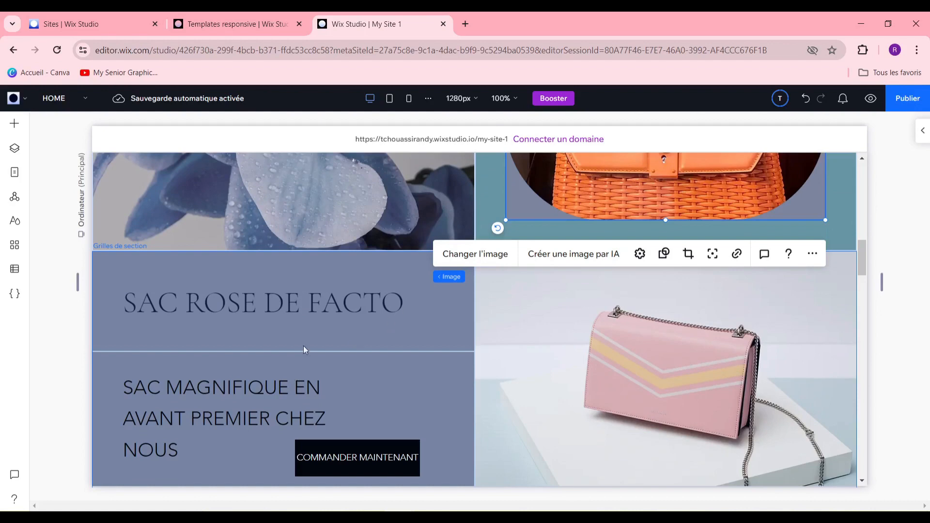
scroll(303, 346, "up", 4)
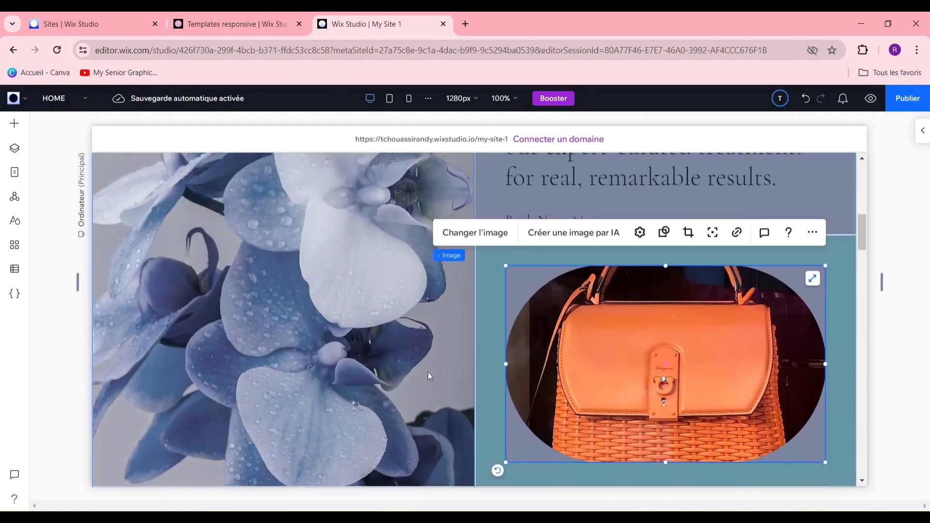
scroll(425, 370, "down", 6)
left_click(324, 240)
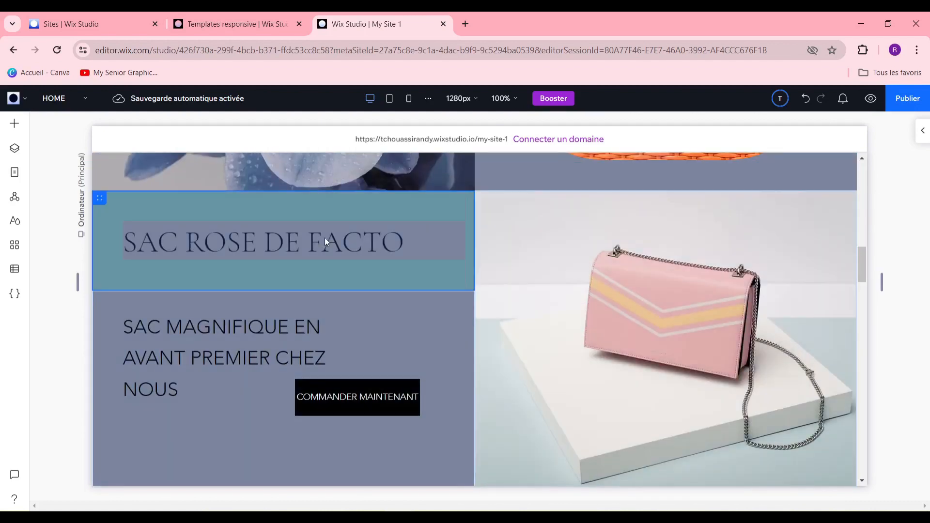
left_click(325, 239)
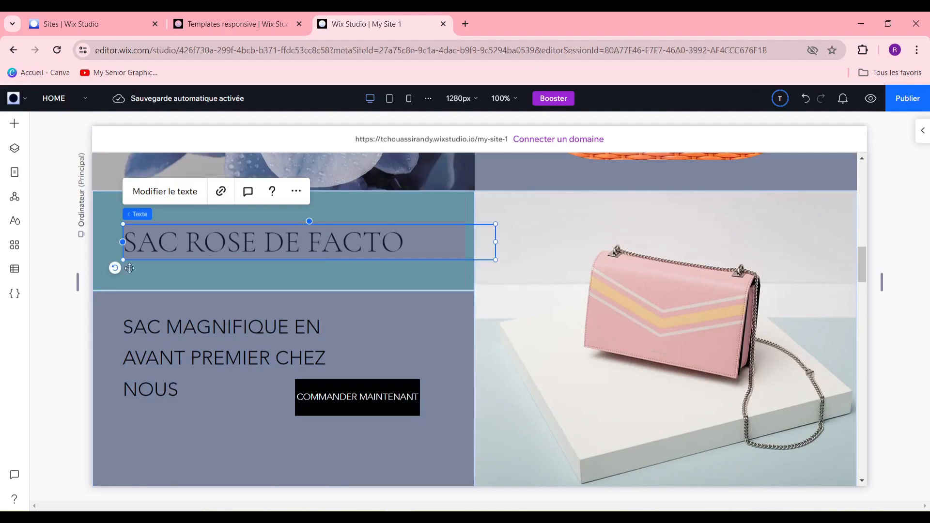
left_click(306, 245)
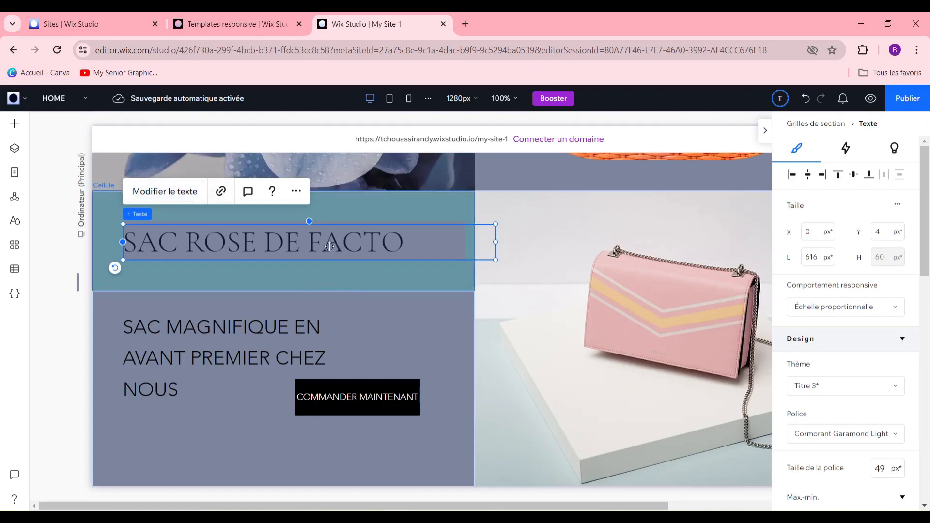
left_click(374, 285)
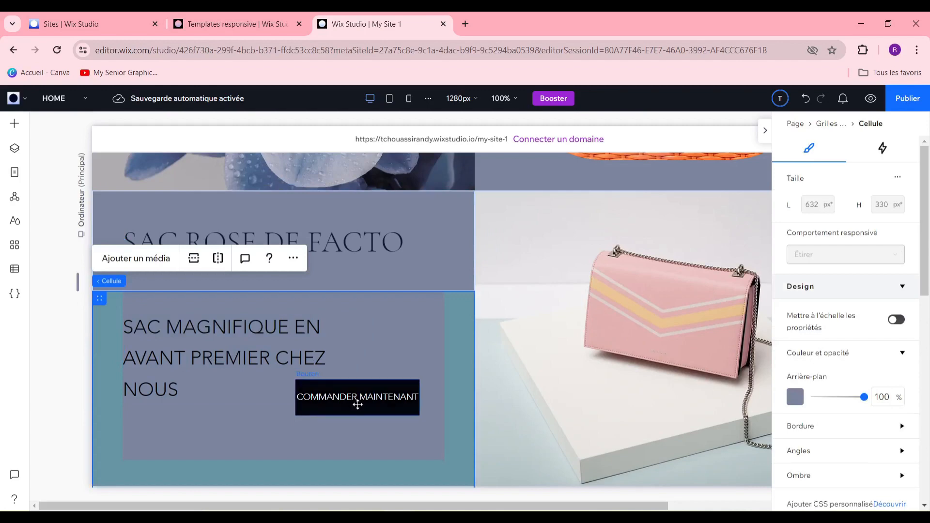
left_click(379, 387)
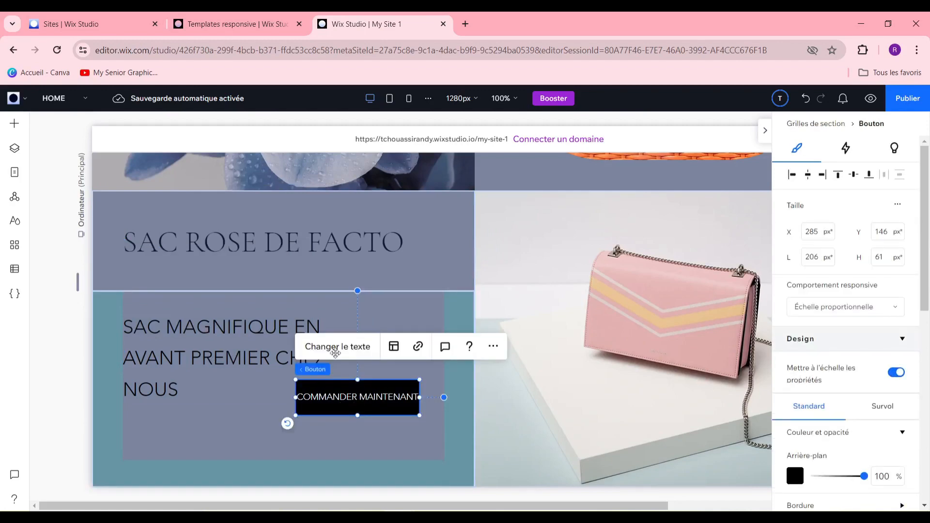
Copy the hero's DECOUVRIR button and paste it into the cell containing the SAC MAGNIFIQUE text.
scroll(454, 361, "up", 10)
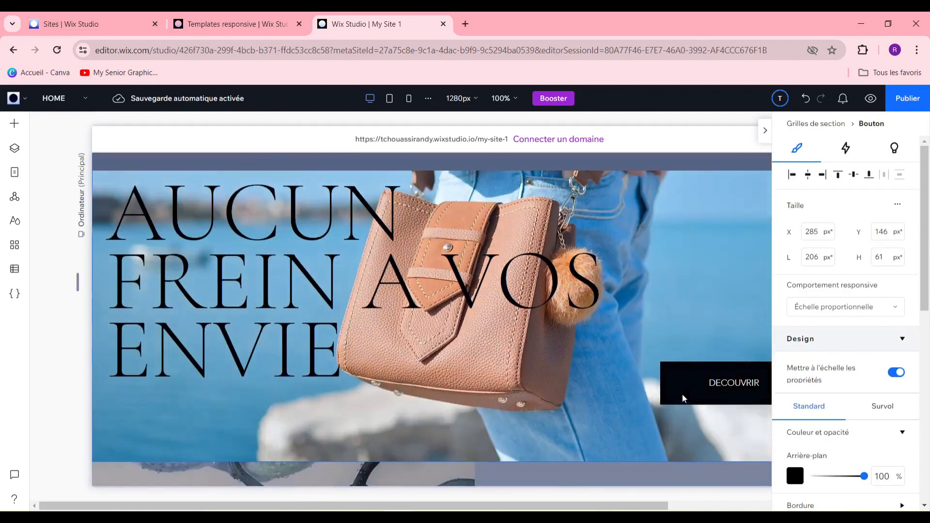
left_click(699, 382)
right_click(699, 383)
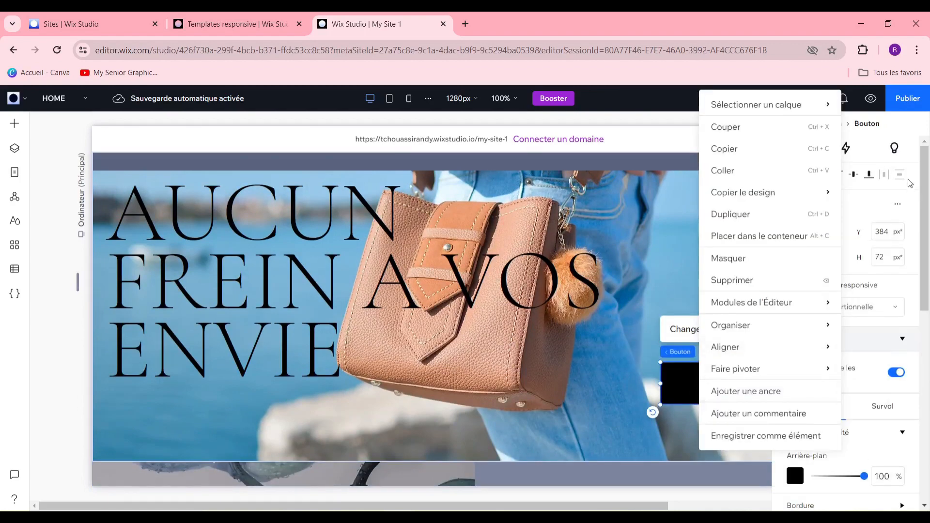
left_click(773, 161)
scroll(498, 367, "down", 15)
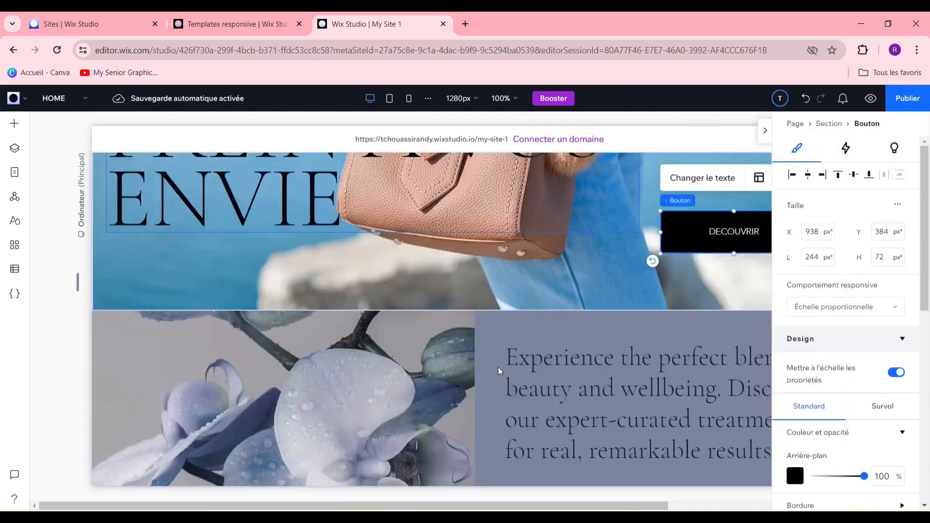
scroll(272, 419, "up", 3)
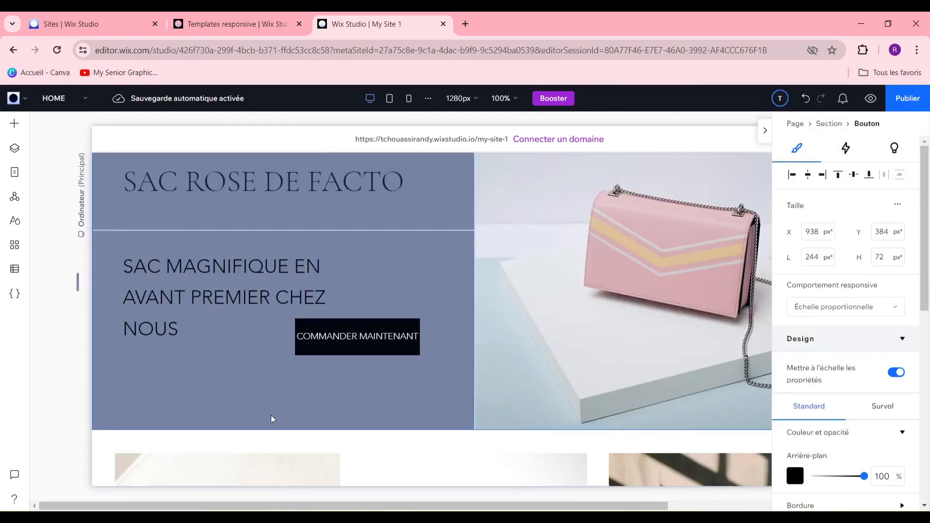
left_click(270, 354)
right_click(269, 354)
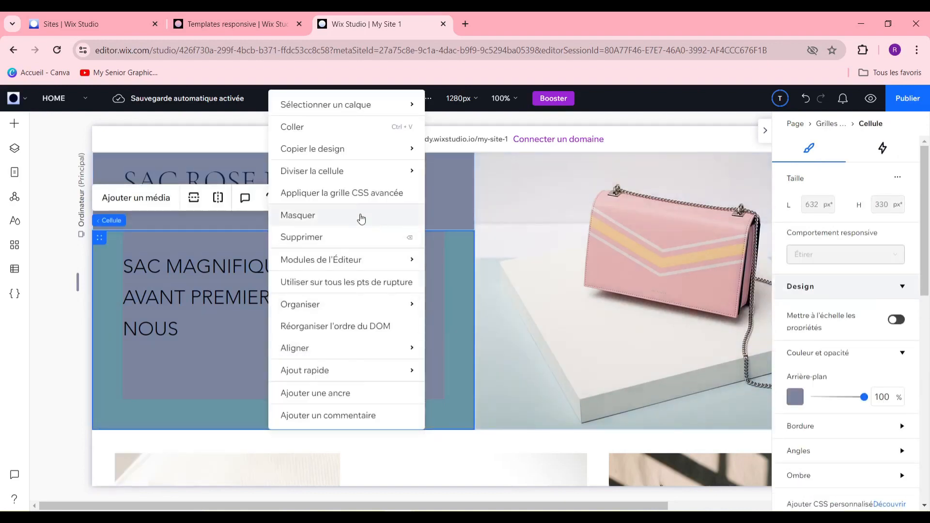
left_click(312, 127)
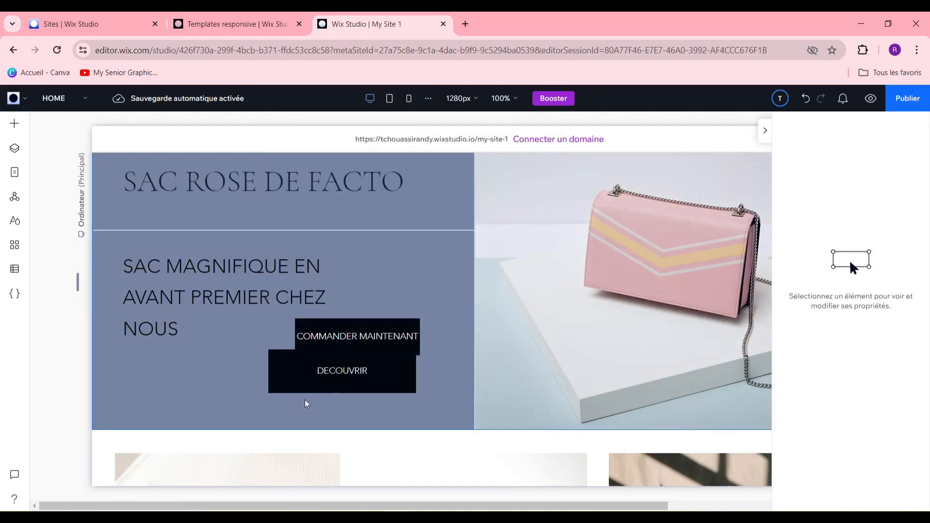
Move the pasted DECOUVRIR button just below the COMMANDER MAINTENANT button, and delete it.
left_click(292, 390)
left_click_drag(345, 380, 308, 393)
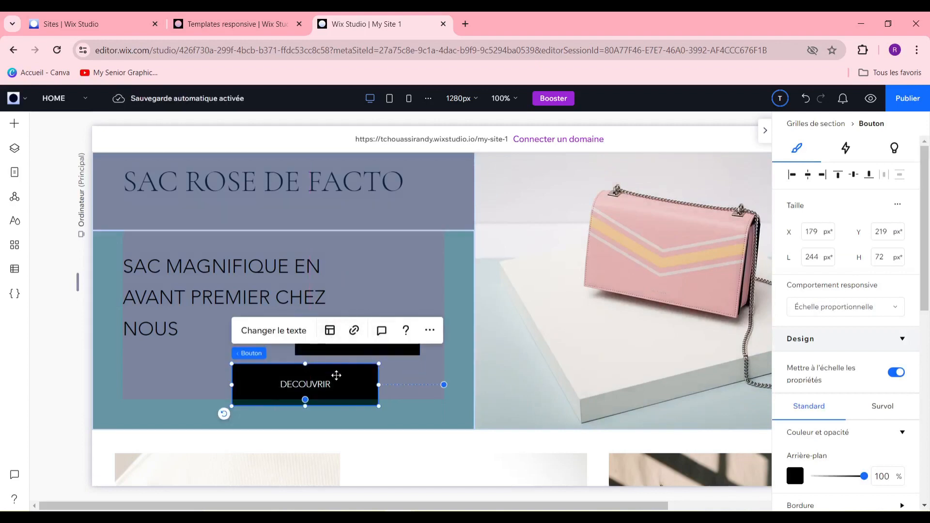
key("Delete")
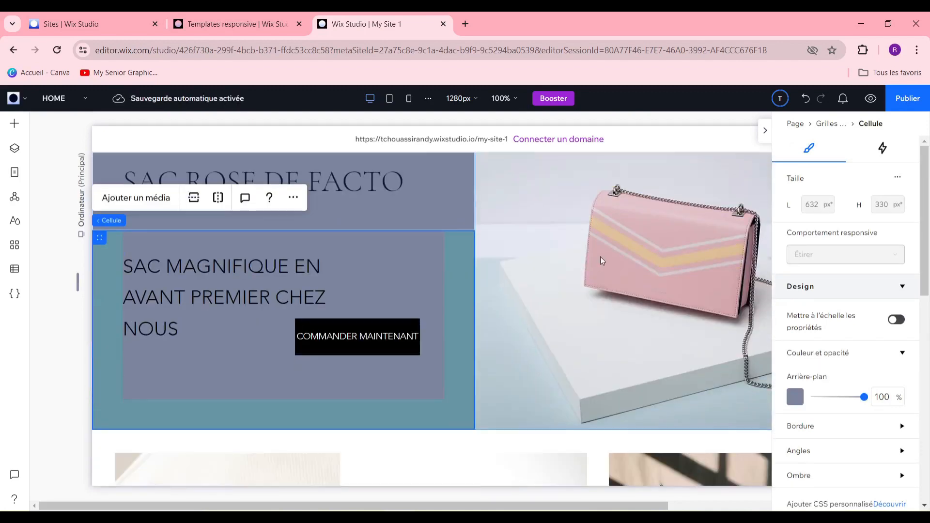
left_click(603, 262)
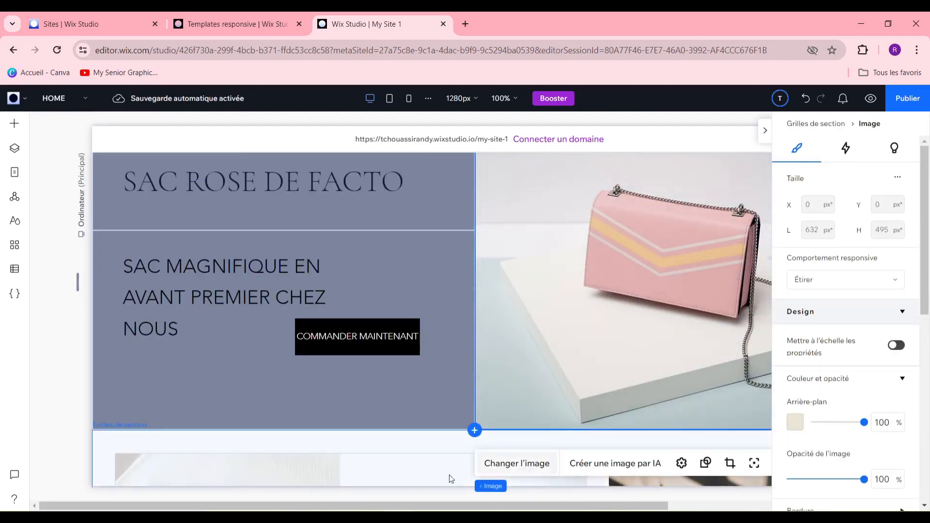
scroll(559, 304, "down", 6)
scroll(446, 310, "up", 8)
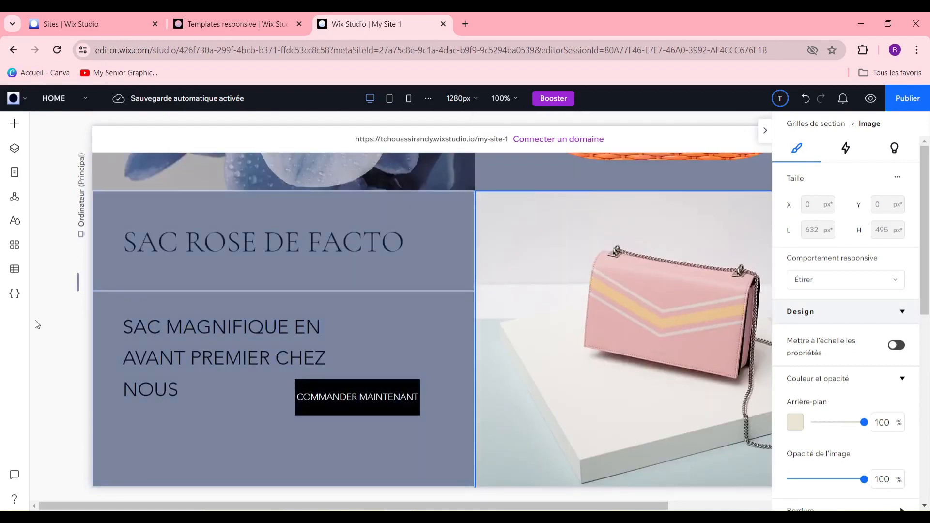
Add the predefined Articles section with three titled image cards and a See More button below the pink handbag section.
left_click(111, 252)
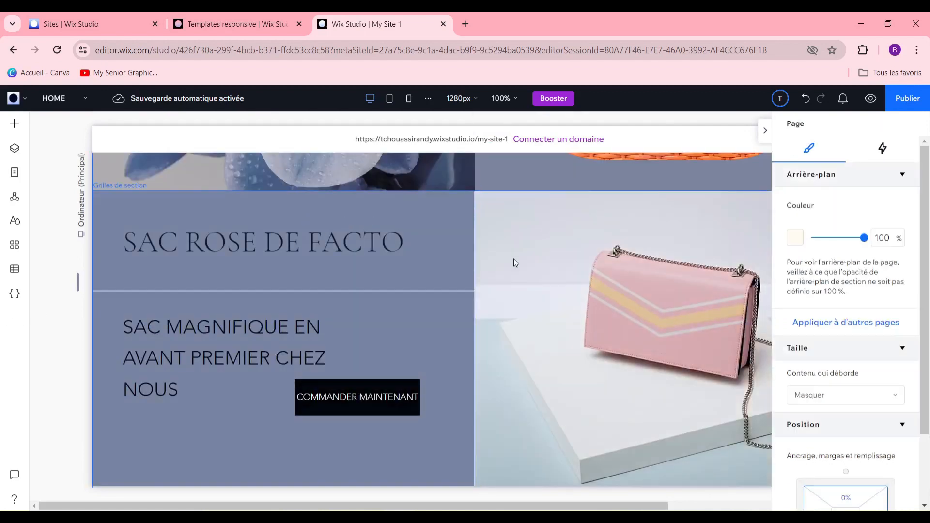
left_click(766, 133)
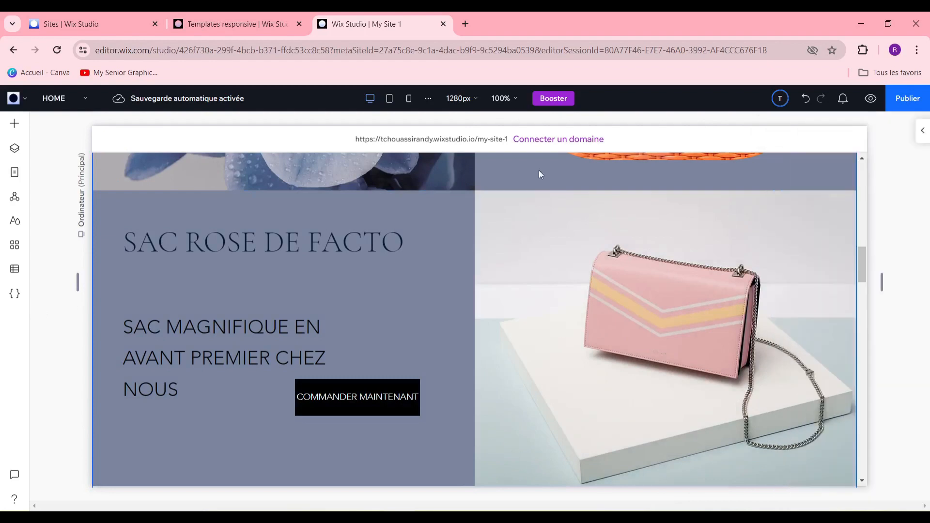
left_click(11, 122)
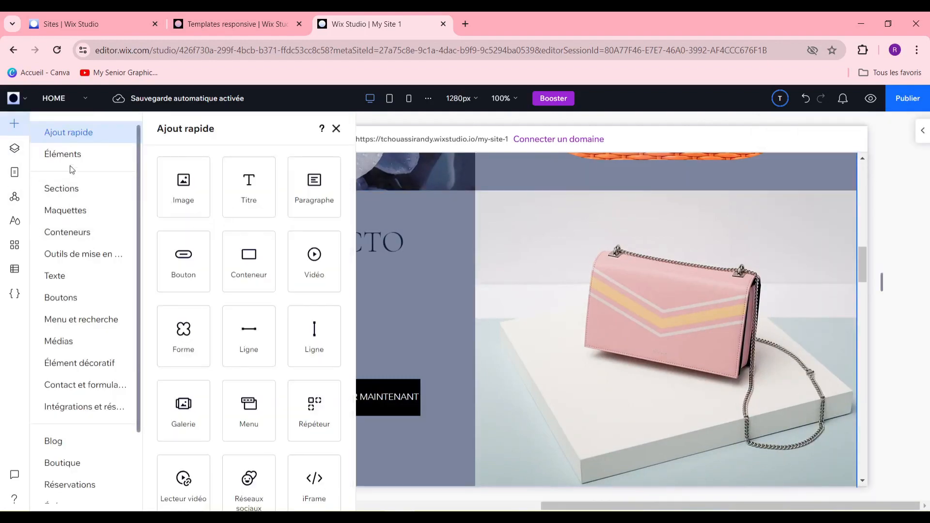
left_click(80, 191)
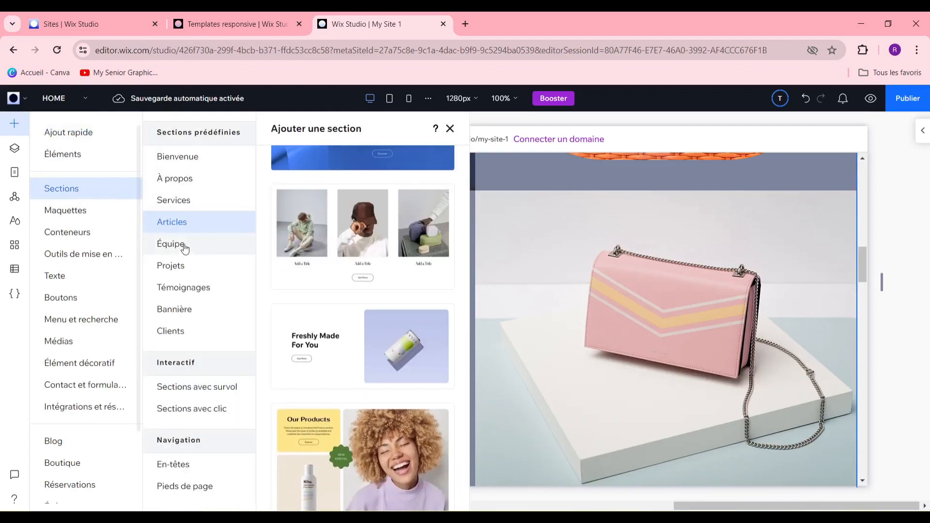
left_click(183, 224)
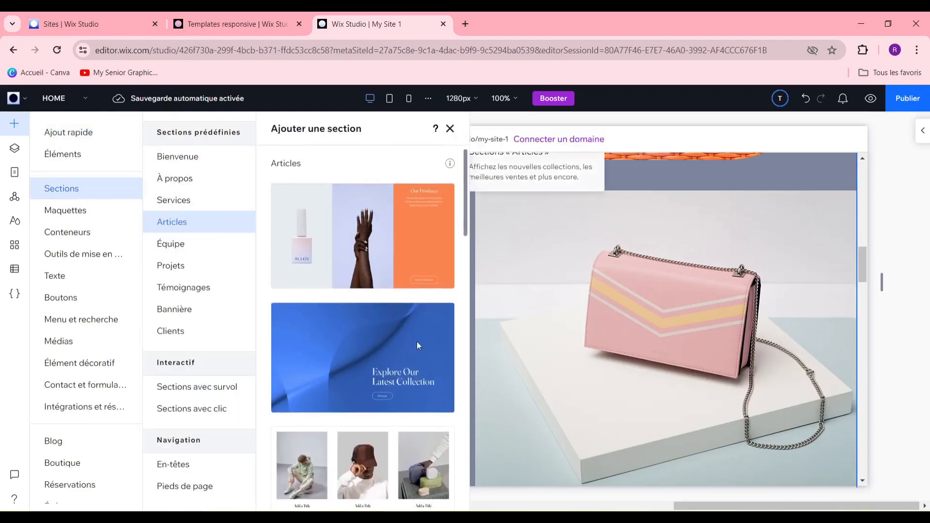
scroll(362, 271, "down", 10)
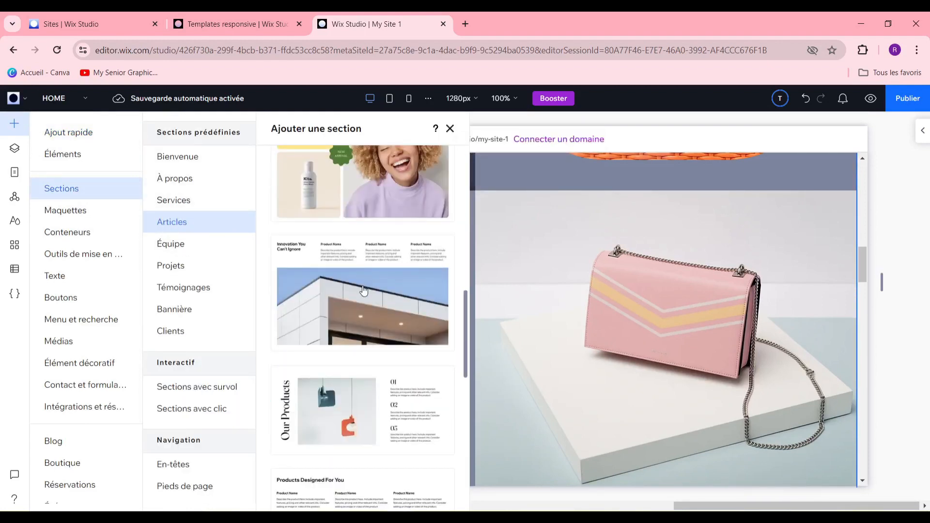
scroll(361, 290, "down", 4)
scroll(361, 328, "up", 2)
scroll(361, 291, "down", 4)
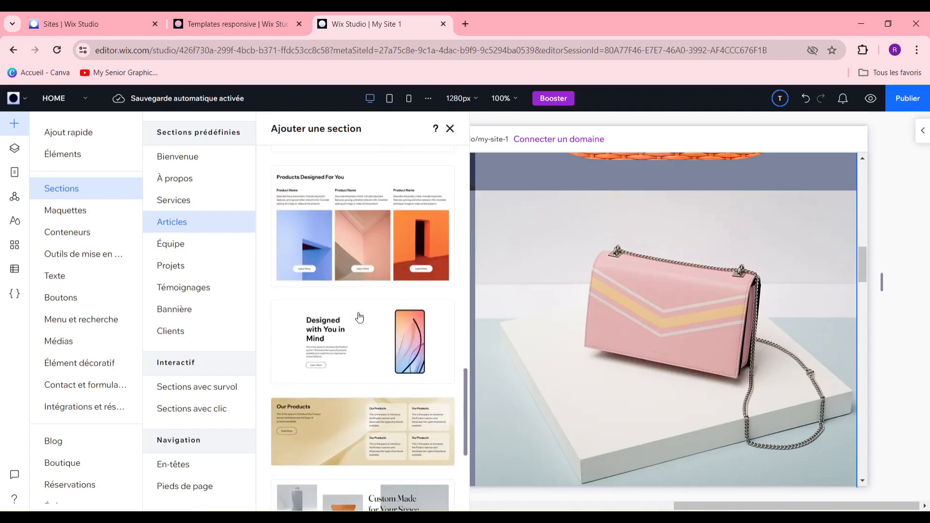
scroll(360, 339, "up", 10)
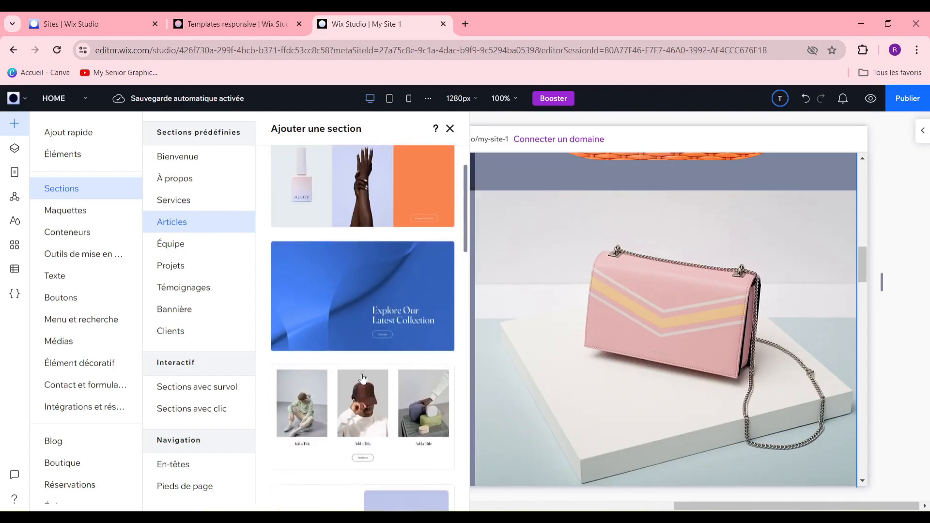
scroll(363, 378, "down", 2)
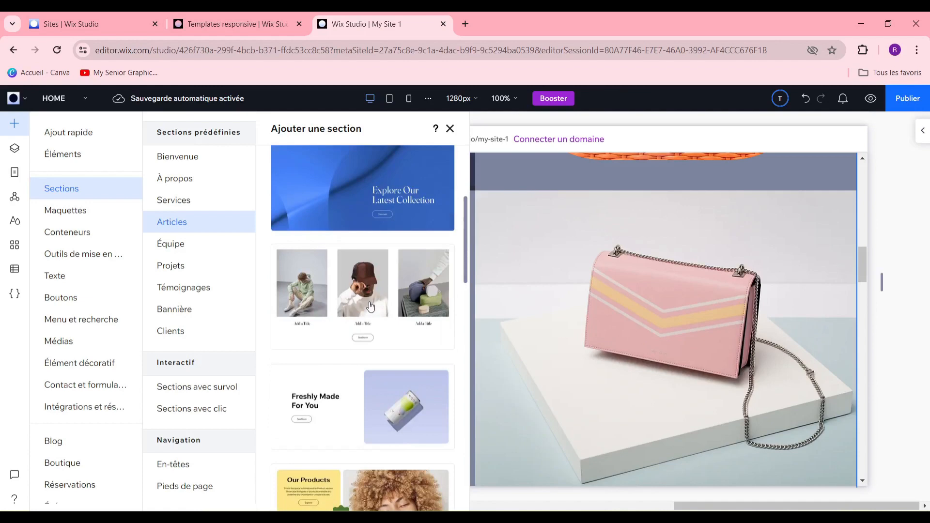
left_click(370, 307)
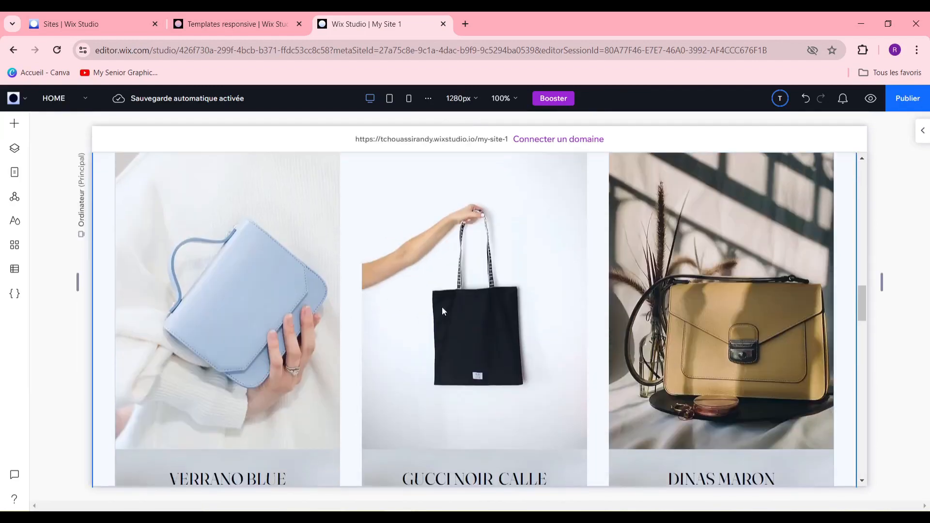
Examine the three product cards VERRANO BLUE, GUCCI NOIR CALLE and DINAS MARON in the added section.
left_click(252, 327)
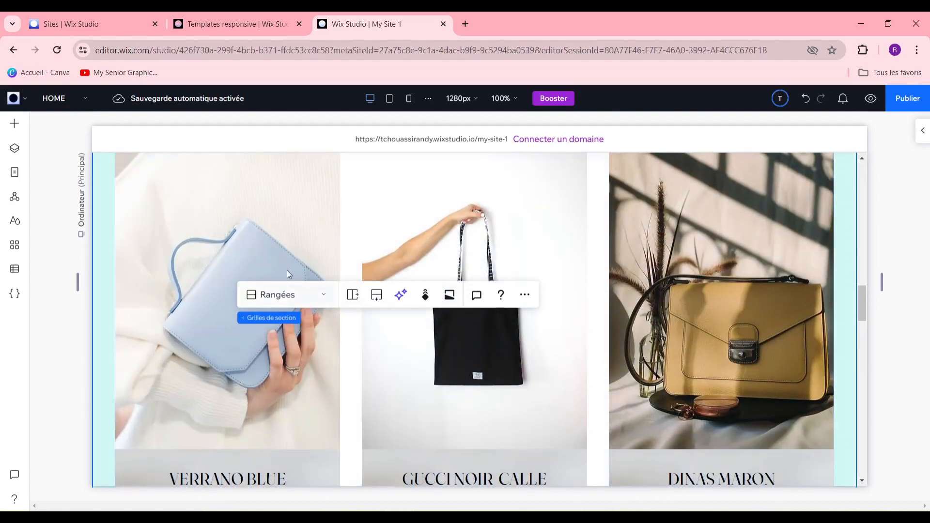
scroll(257, 240, "down", 3)
scroll(256, 239, "up", 2)
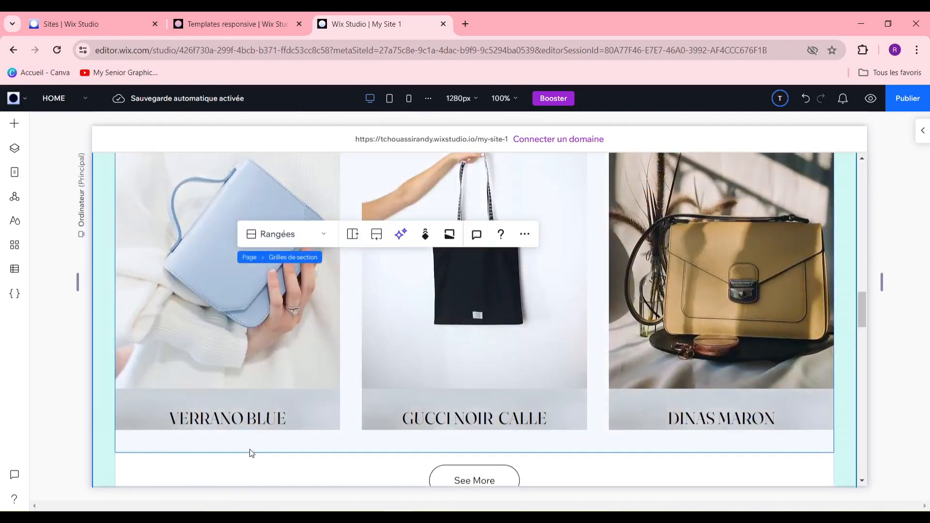
left_click(244, 418)
left_click(244, 418)
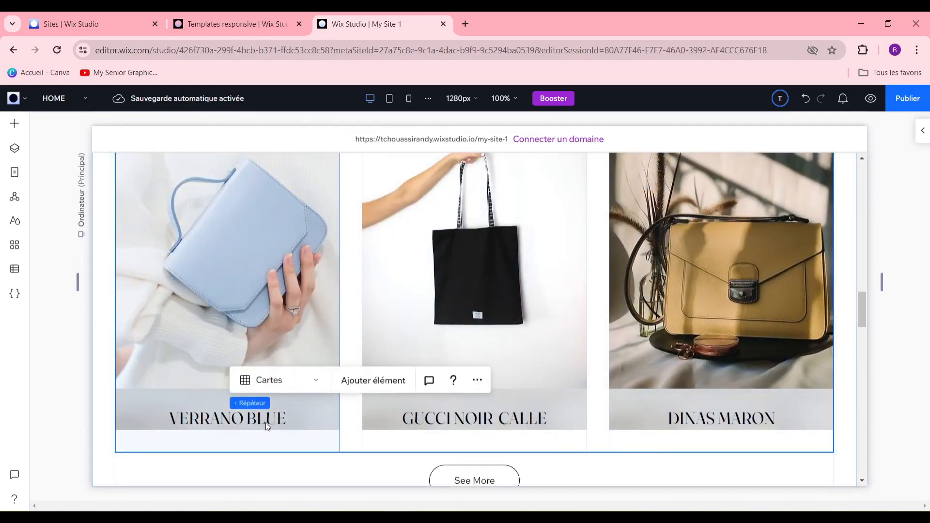
left_click(54, 374)
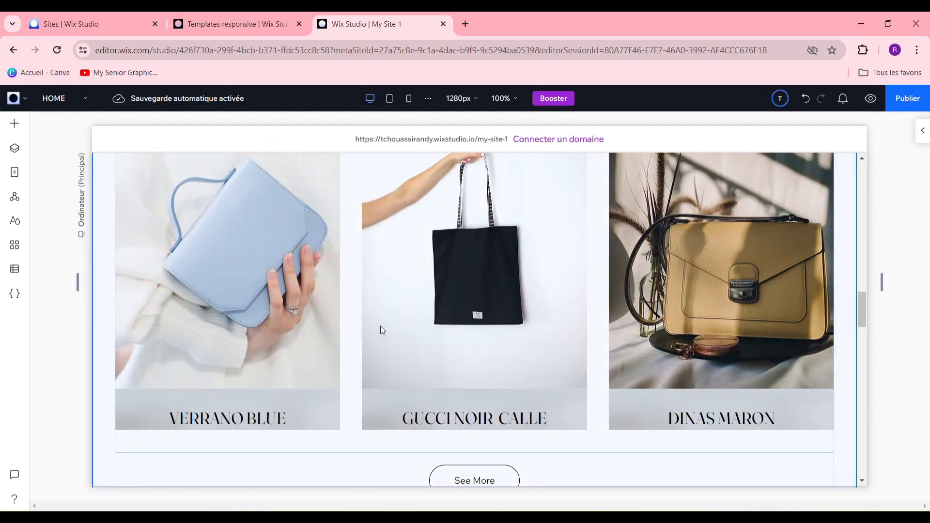
scroll(580, 304, "up", 3)
scroll(527, 336, "down", 2)
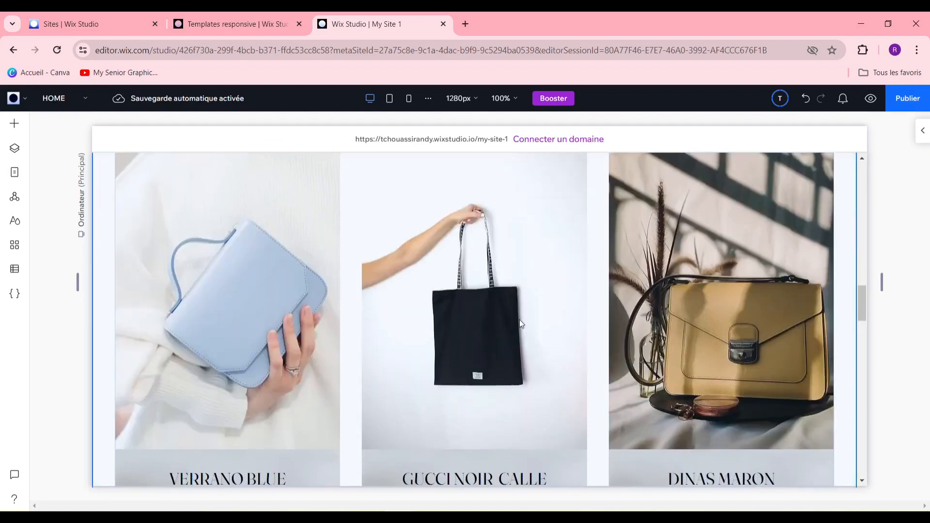
Inspect the replacement photos offered for the black tote bag image, close the picker without choosing one, and deselect the image.
left_click(519, 319)
left_click(449, 323)
left_click(449, 320)
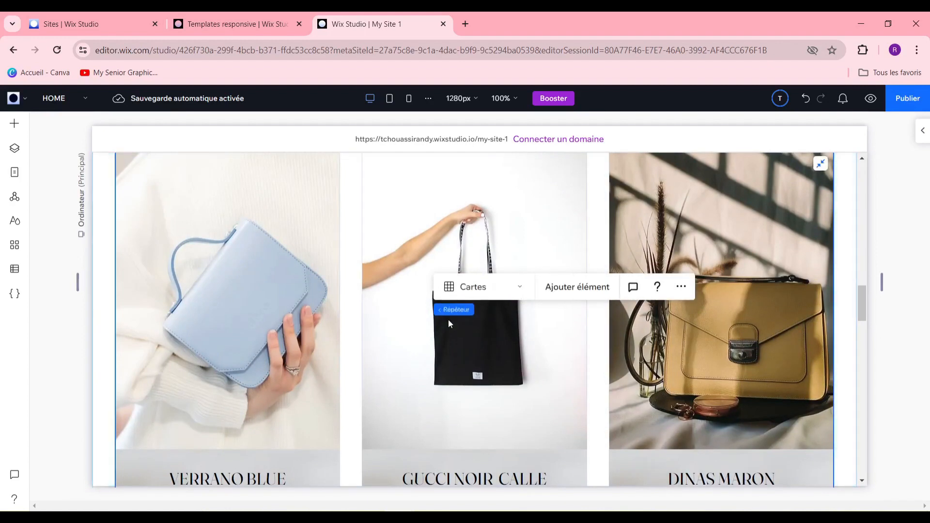
left_click(448, 320)
double_click(449, 320)
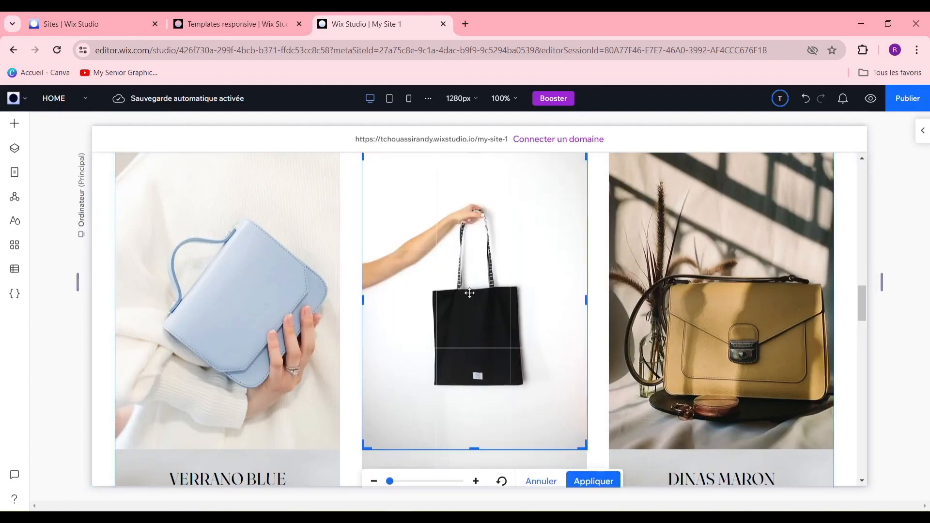
double_click(489, 296)
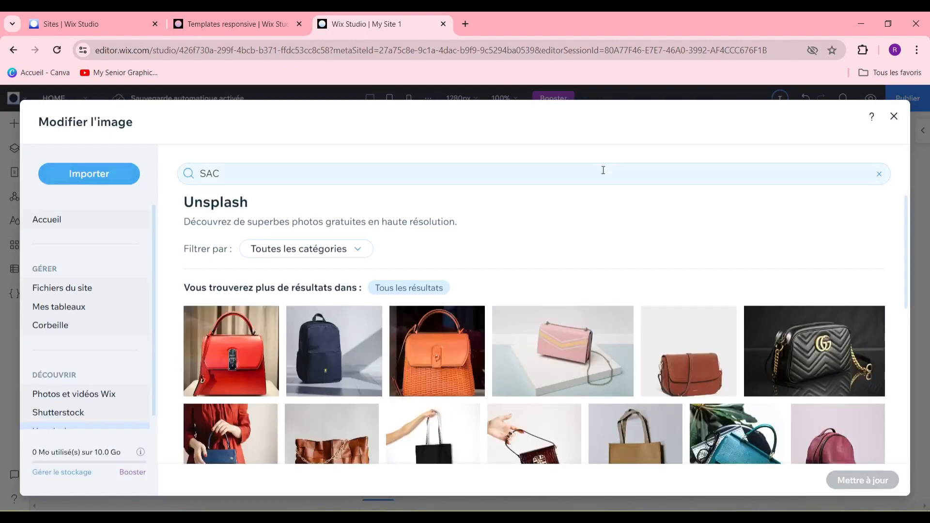
left_click(892, 117)
scroll(616, 282, "down", 4)
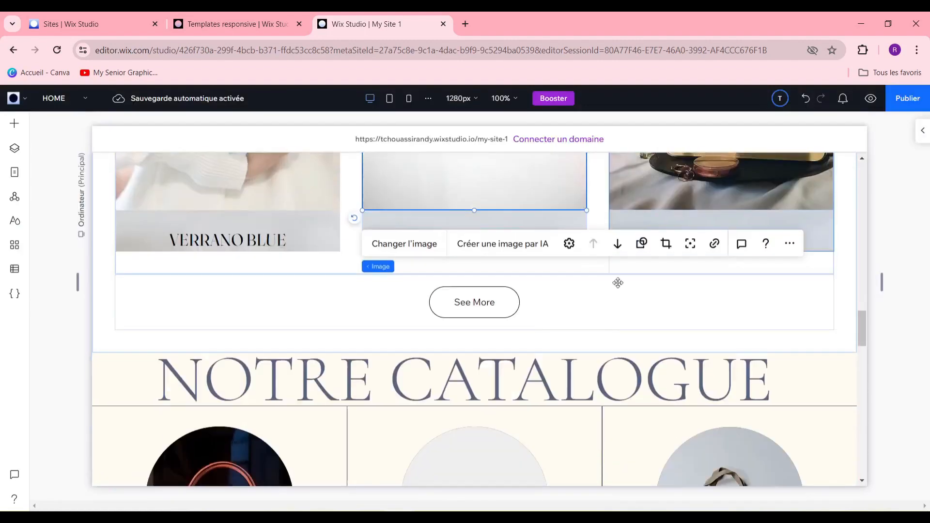
scroll(617, 283, "up", 4)
scroll(507, 297, "down", 1)
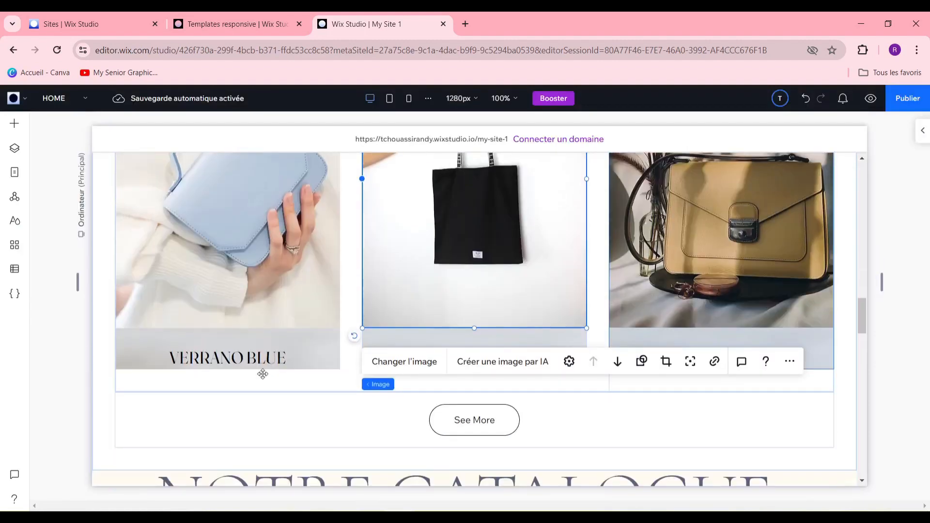
key("Escape")
Inspect the See More button's link options for a page and a web address, and close them without setting a link.
scroll(508, 301, "down", 3)
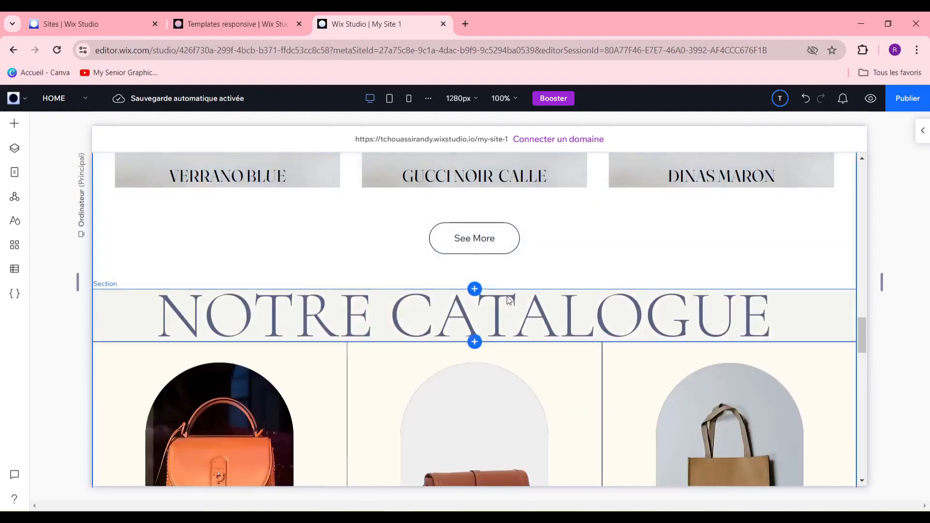
left_click(481, 244)
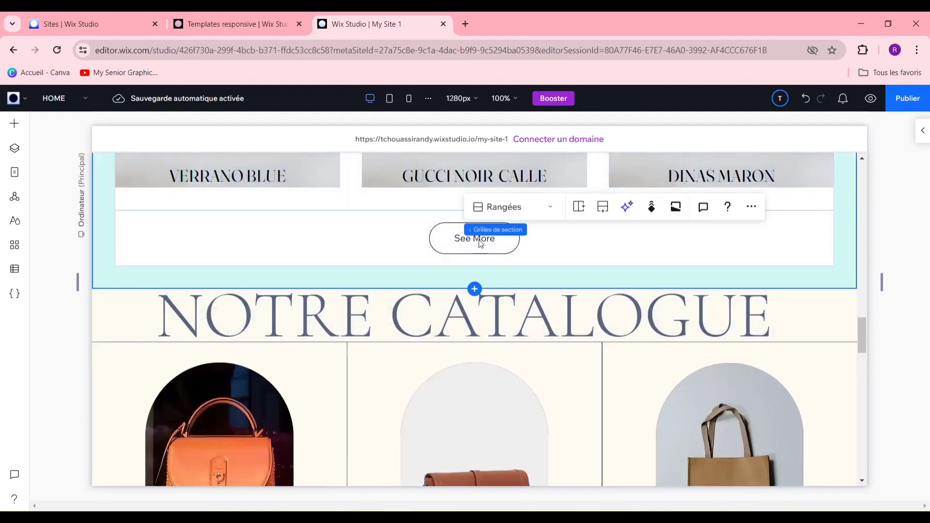
left_click(553, 191)
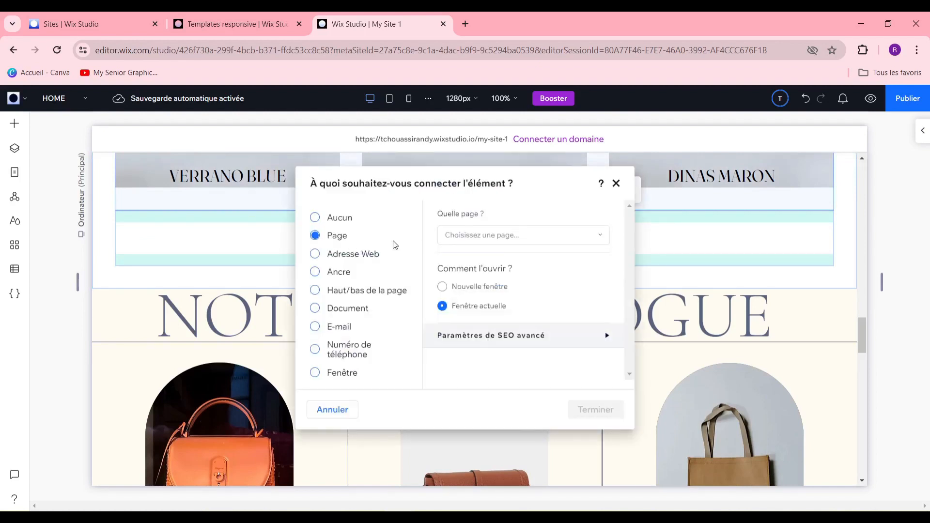
left_click(588, 235)
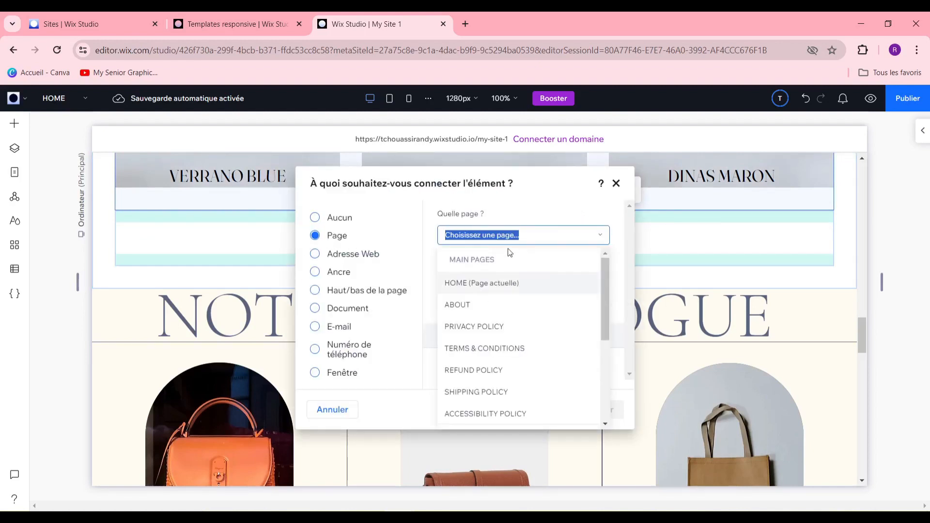
left_click(494, 202)
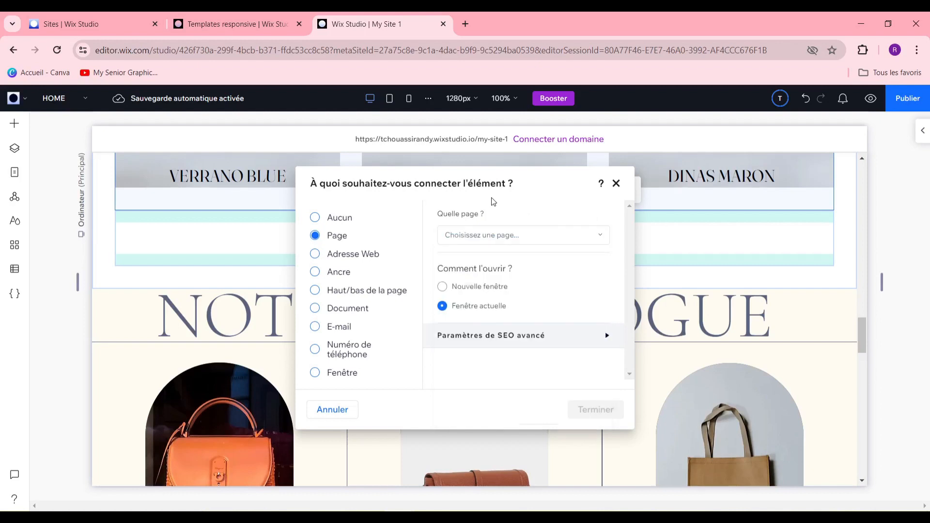
left_click(359, 254)
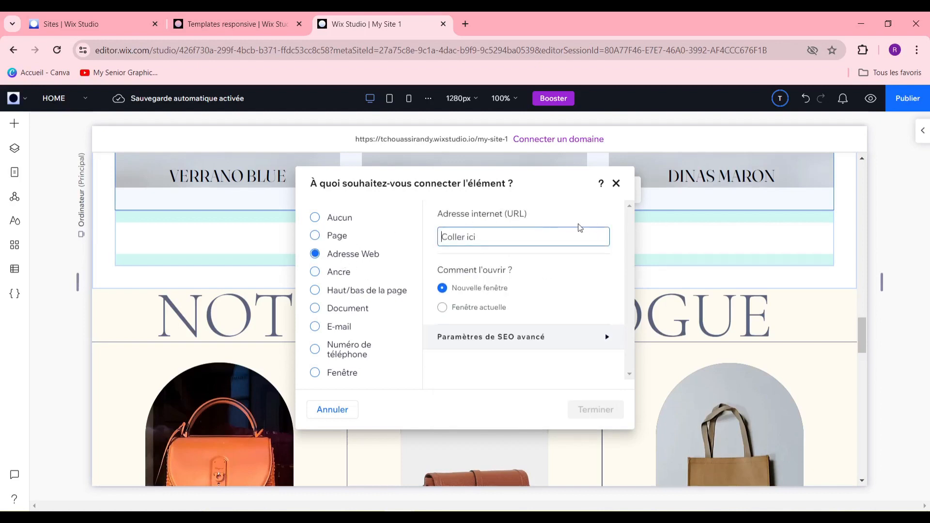
left_click(617, 184)
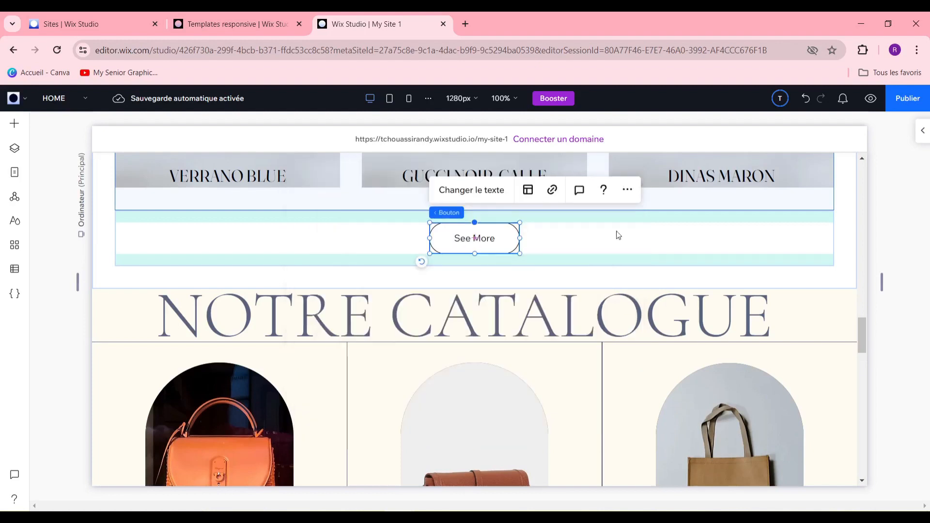
Examine the NOTRE CATALOGUE heading, the three handbag cards with their COMMANDER MAINTENANT buttons, and the grey handbag banner.
scroll(494, 351, "down", 1)
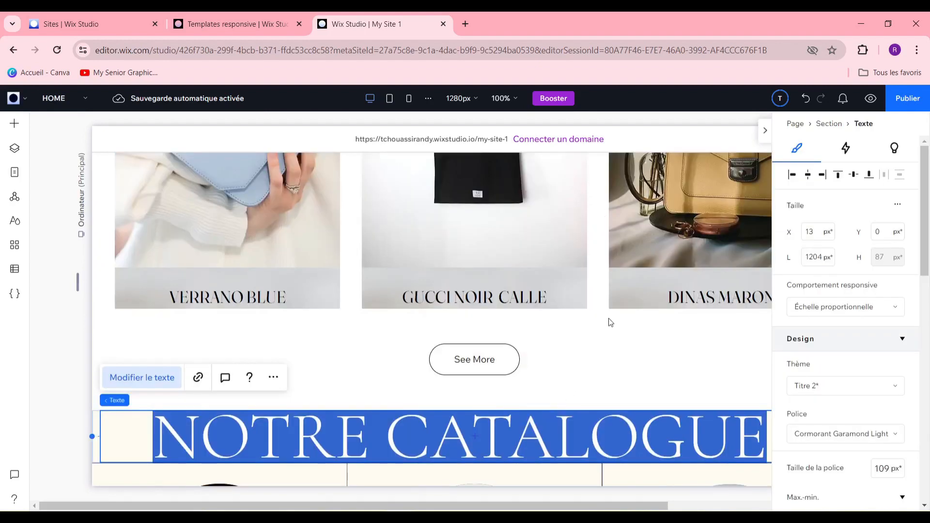
left_click(612, 324)
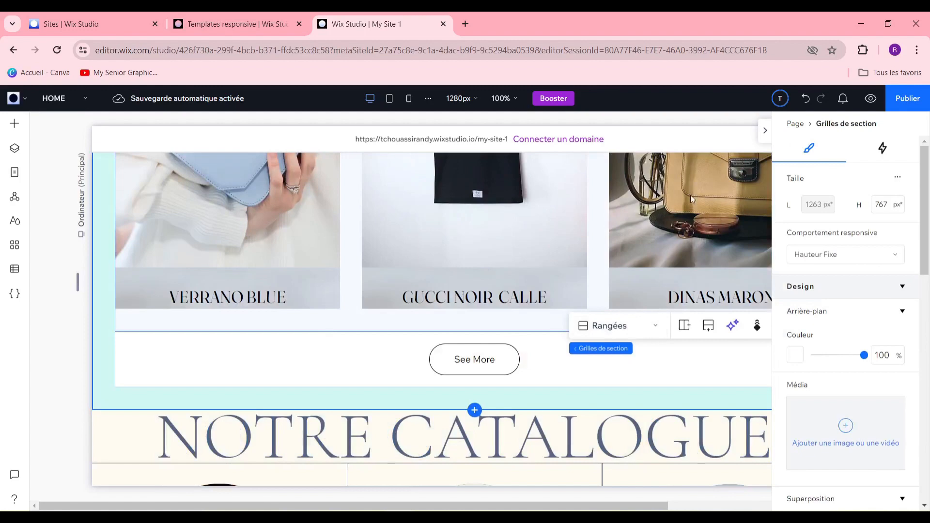
scroll(386, 276, "down", 3)
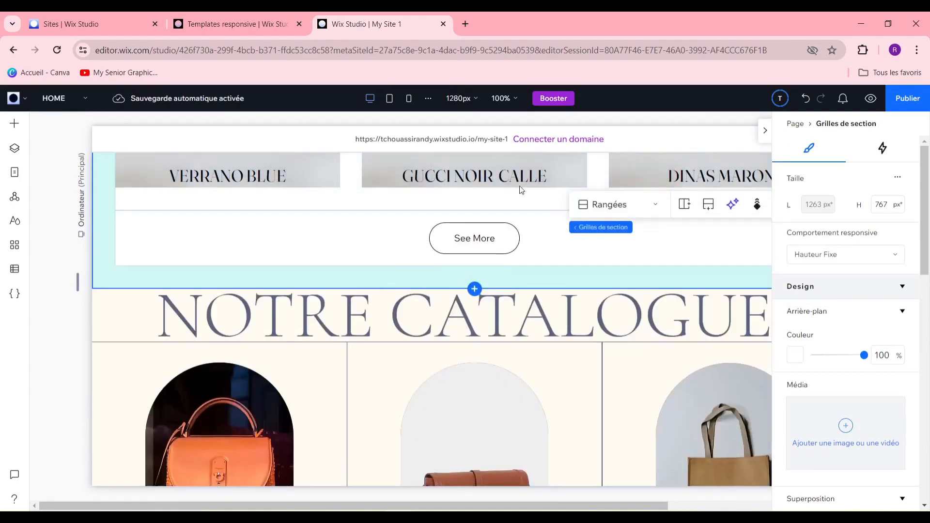
left_click(468, 305)
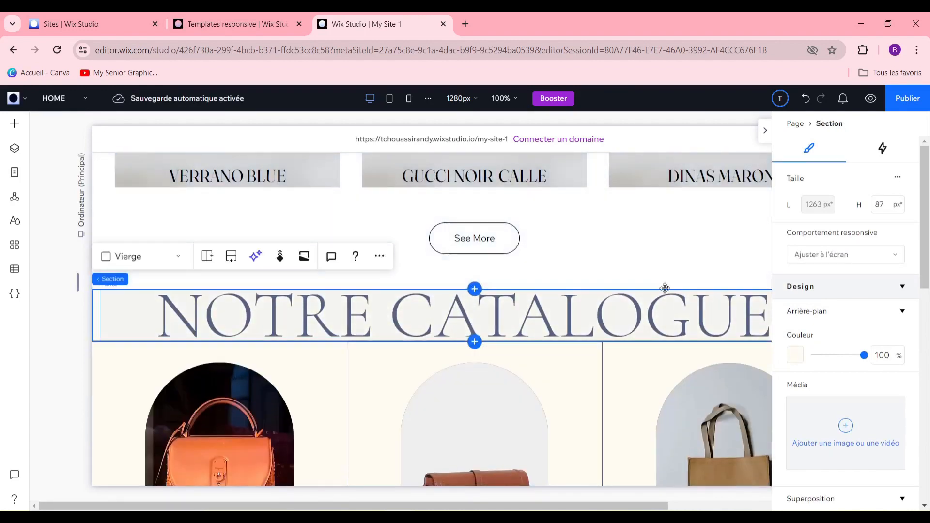
scroll(643, 316, "down", 5)
left_click(765, 130)
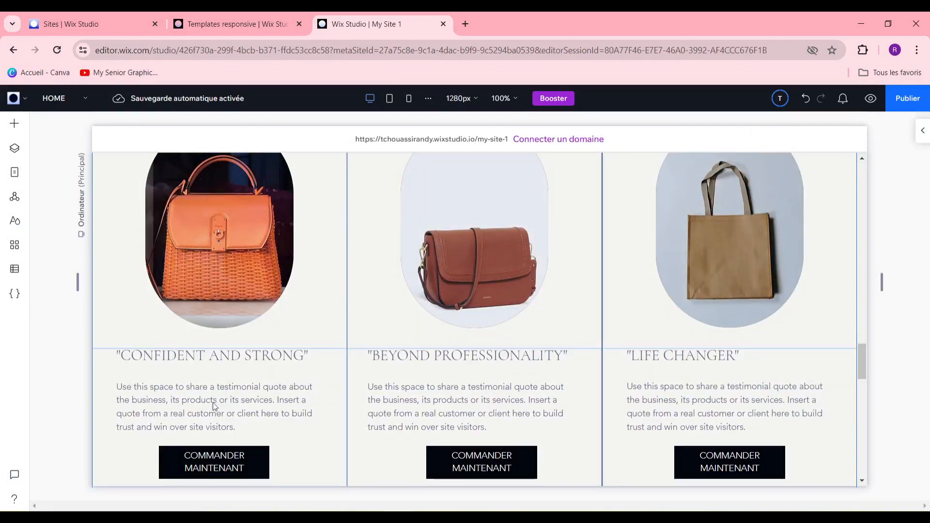
scroll(523, 344, "down", 3)
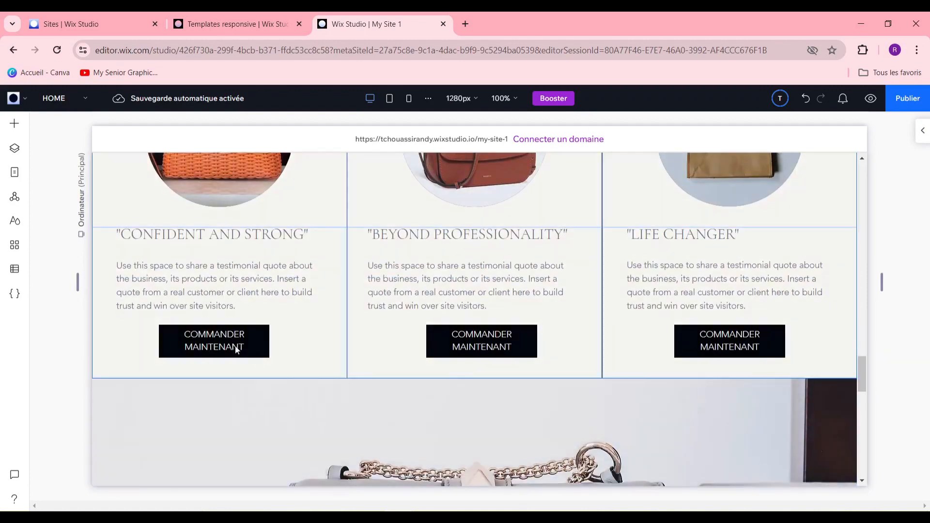
scroll(699, 352, "down", 6)
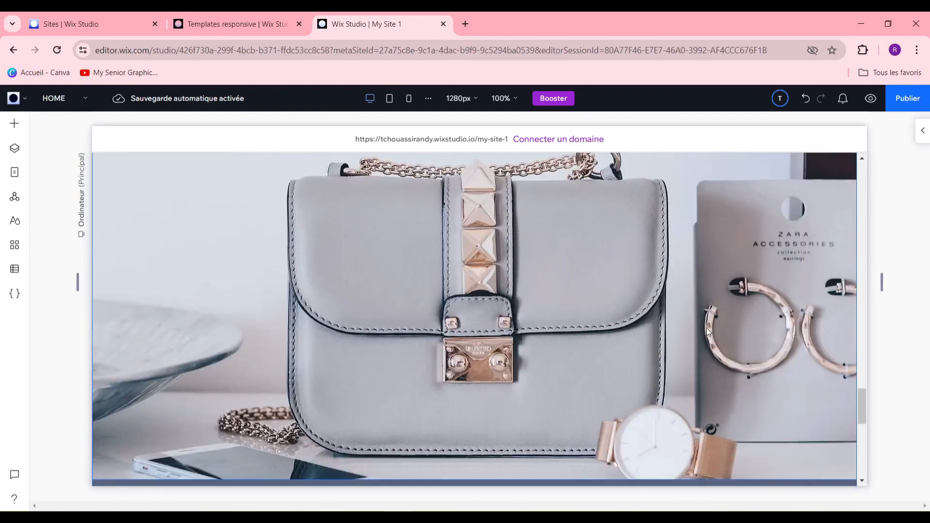
scroll(713, 347, "down", 1)
scroll(716, 345, "up", 7)
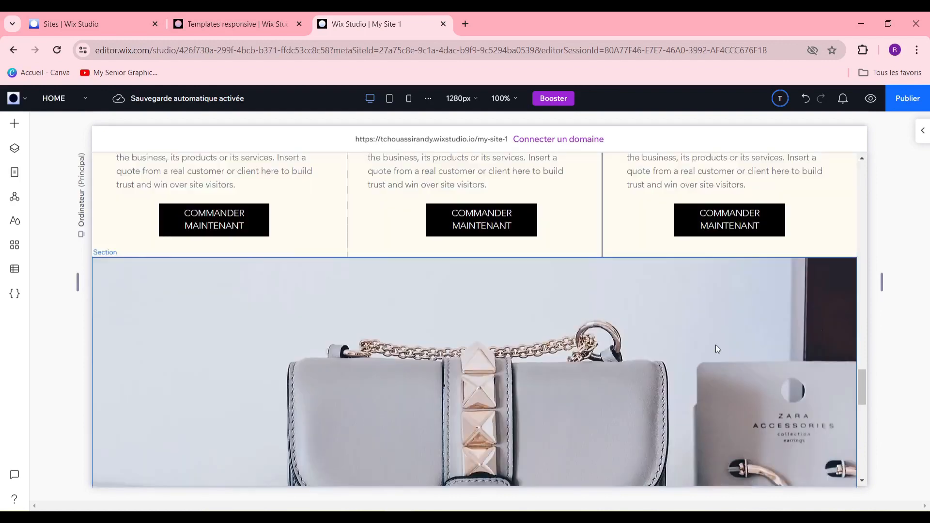
Add a Heading 2 text to the grey handbag banner and place it at about X 80 px, Y 105 px.
scroll(712, 350, "down", 4)
scroll(597, 268, "up", 3)
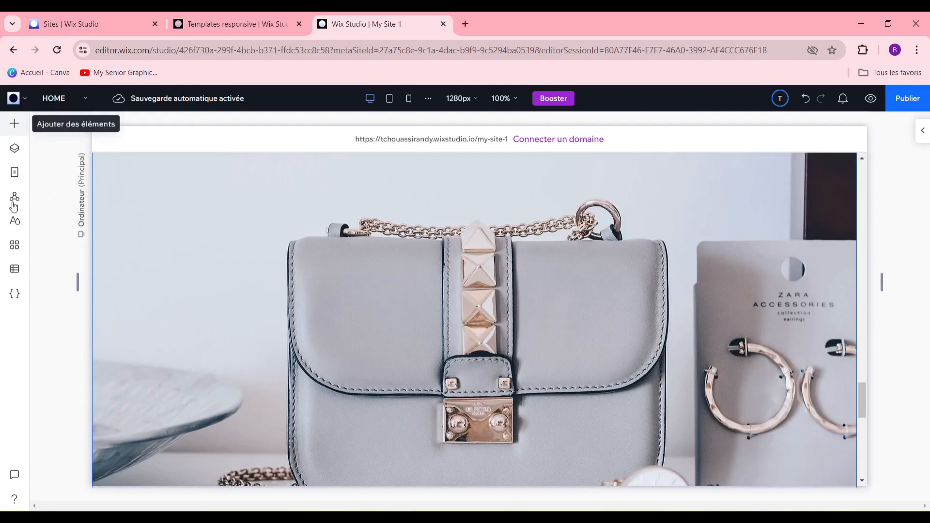
left_click(15, 124)
left_click(77, 274)
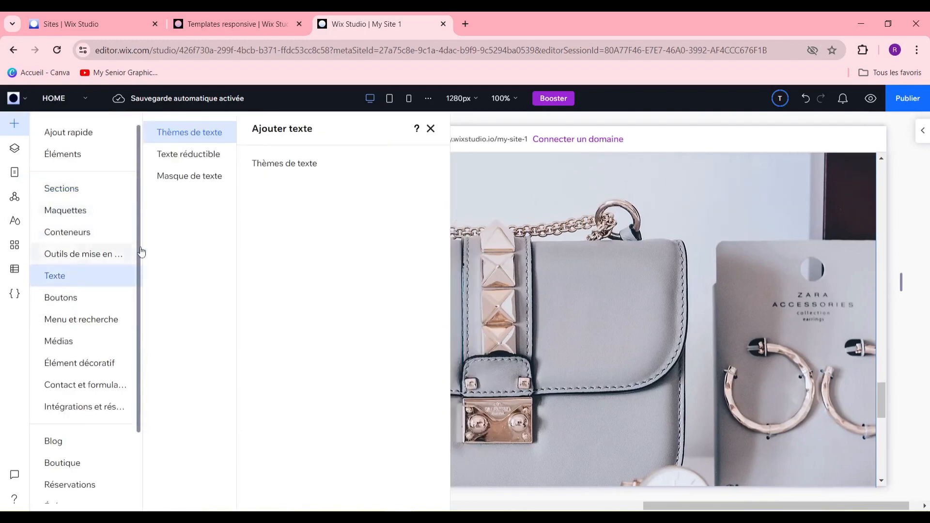
left_click(311, 261)
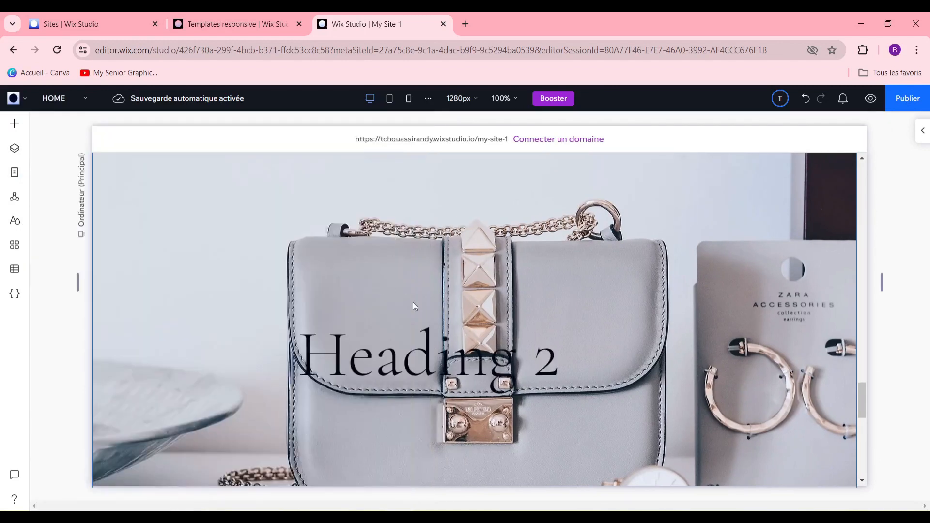
left_click_drag(427, 358, 269, 263)
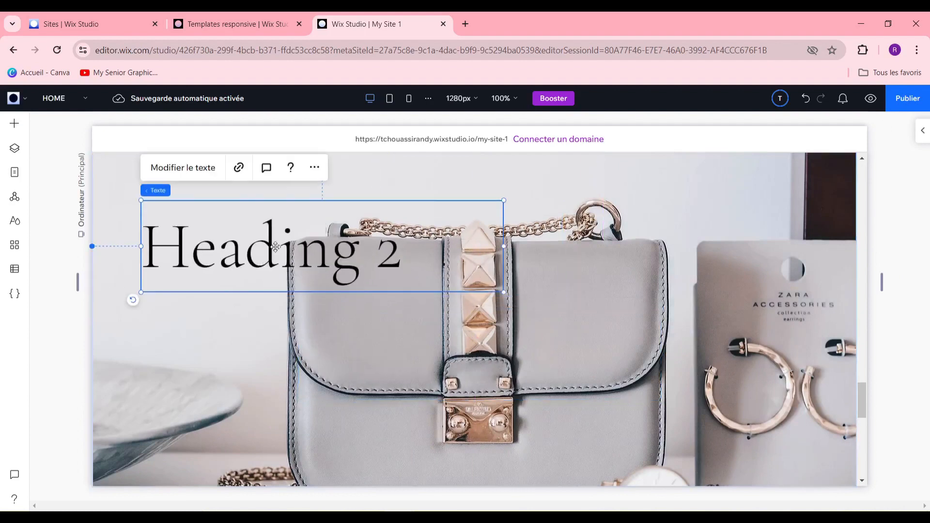
Replace the banner heading's text with PLUS QUNE PASSION LA MODE EST UN ART and widen its text box.
double_click(292, 252)
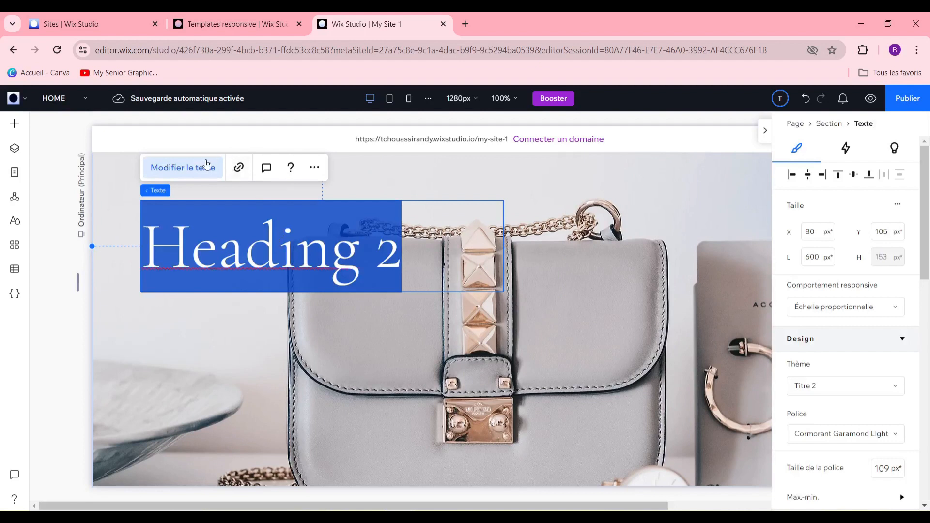
left_click(207, 168)
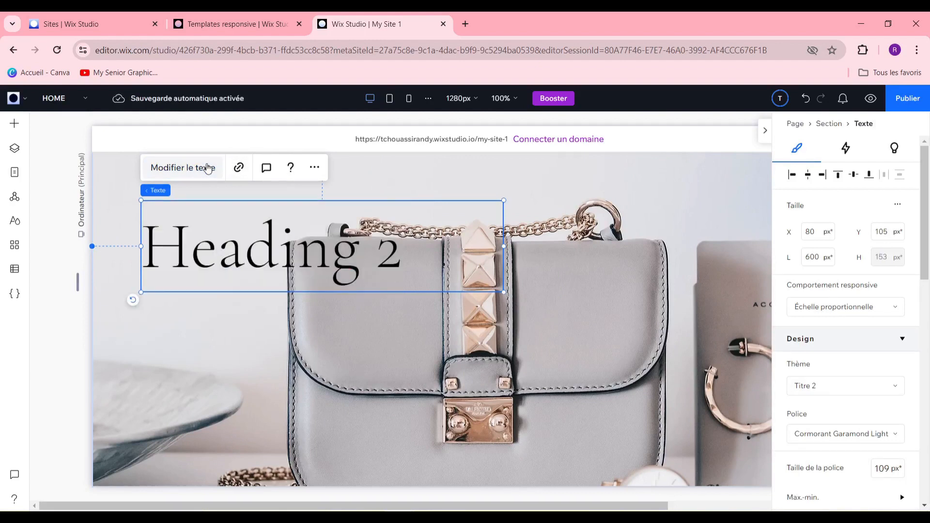
left_click(207, 168)
type("PLUS ")
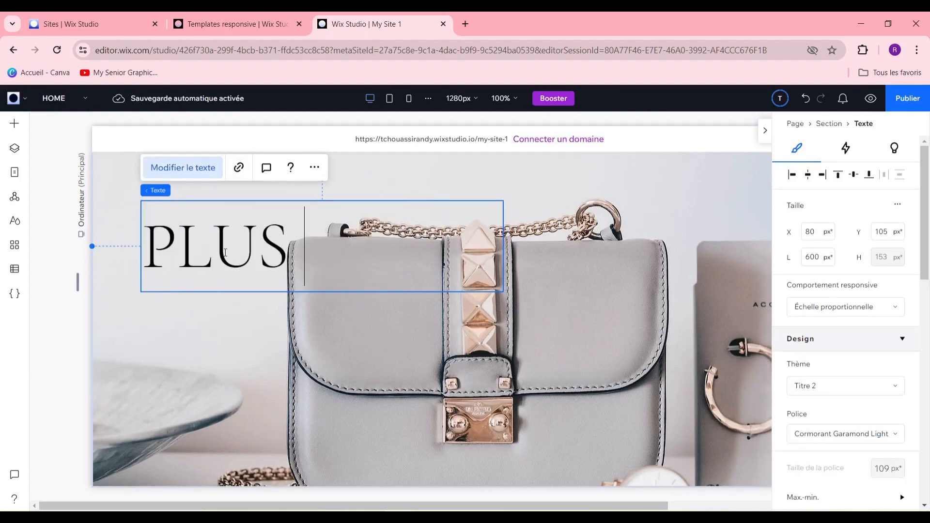
type("EST UN ART")
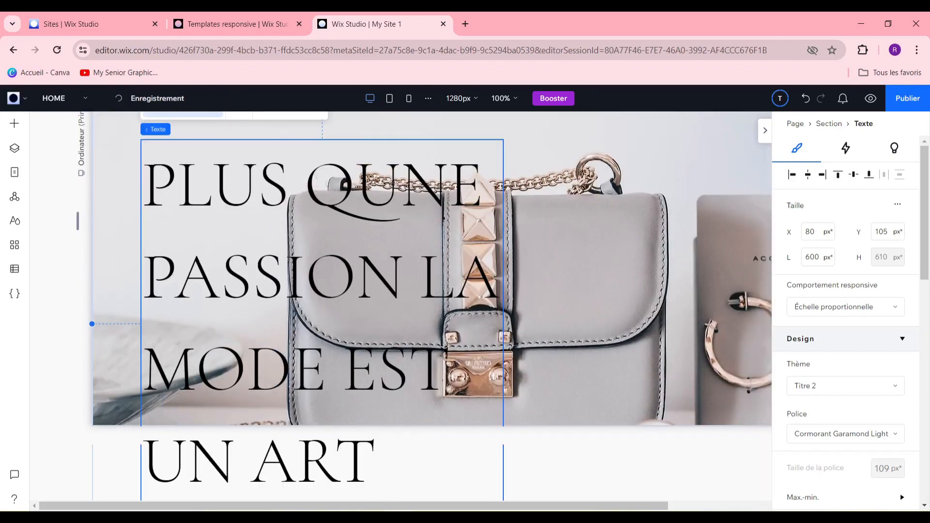
left_click_drag(503, 281, 580, 282)
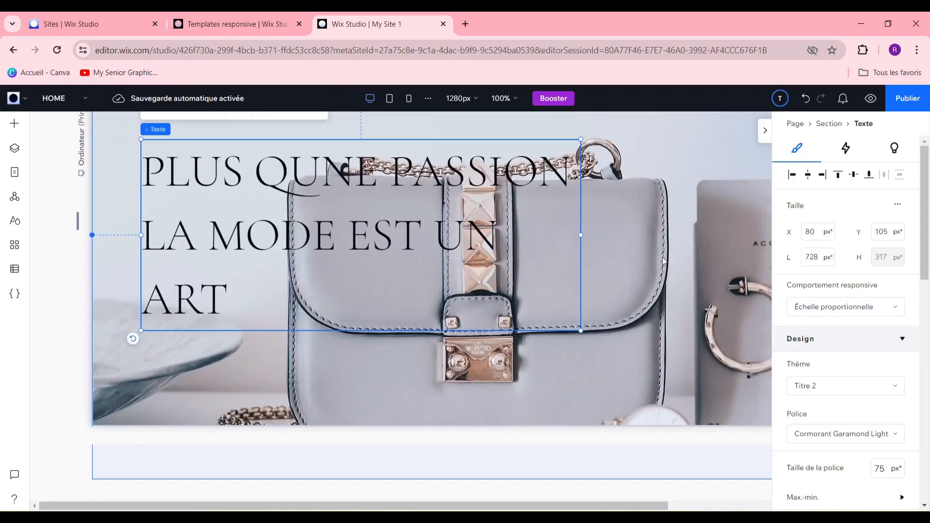
left_click(765, 130)
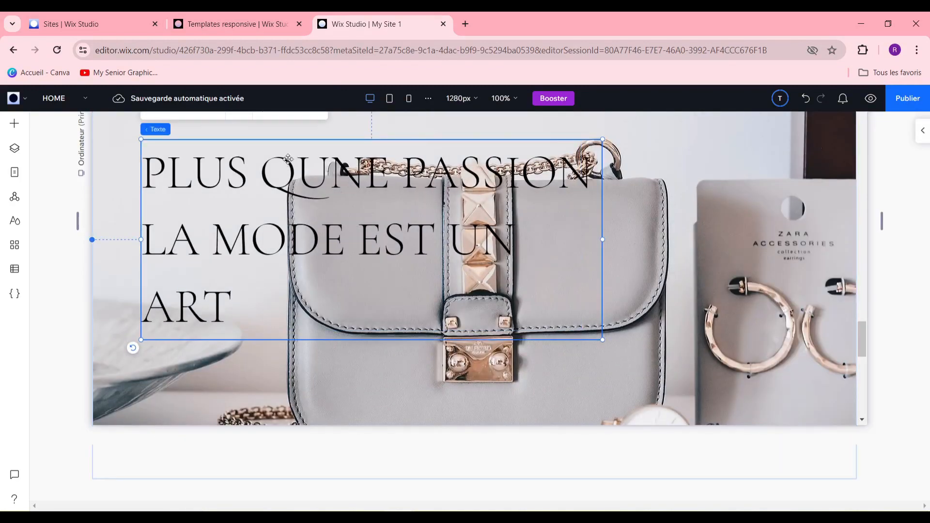
Make the whole banner heading bold and colour it with the dark olive theme colour #5F553A.
double_click(319, 183)
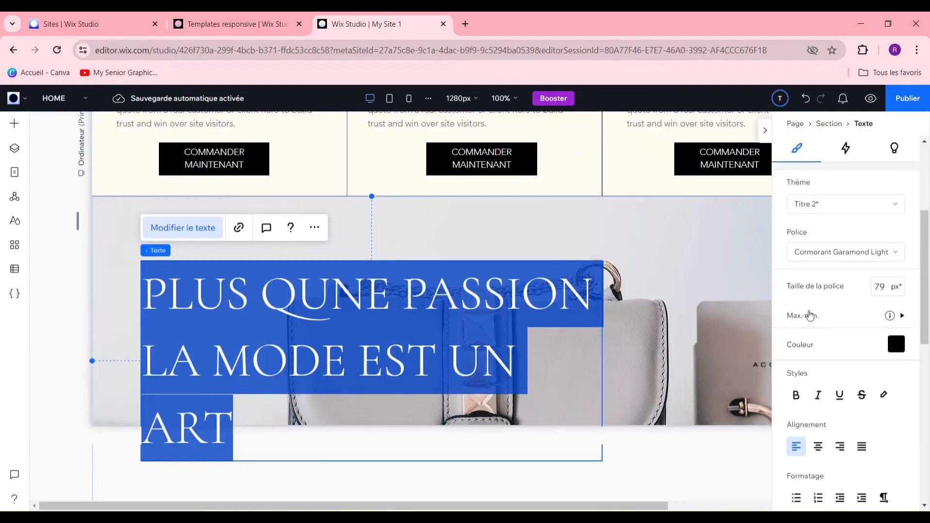
scroll(809, 315, "down", 3)
left_click(795, 283)
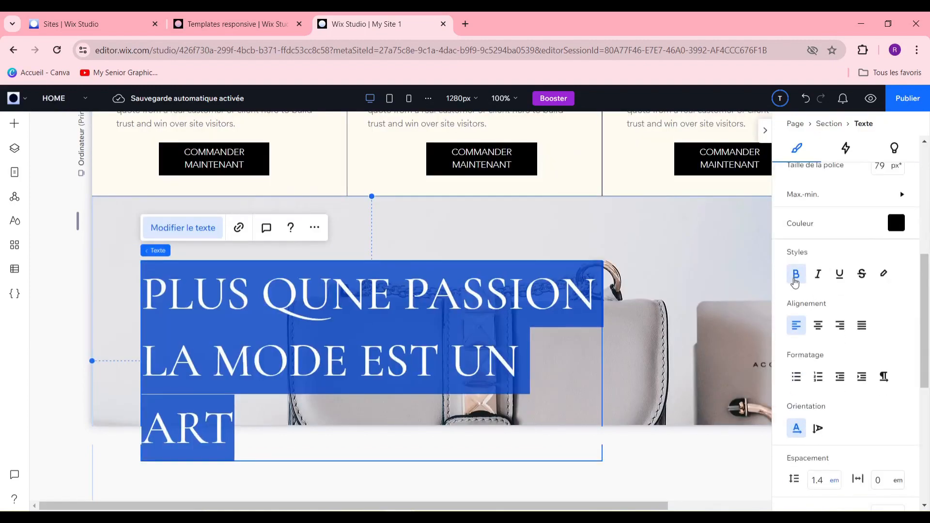
left_click(897, 223)
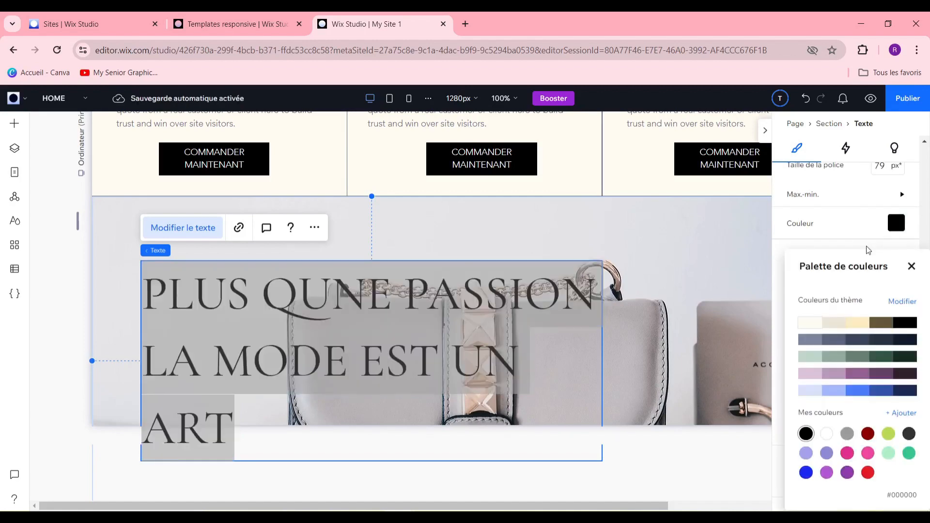
left_click(883, 323)
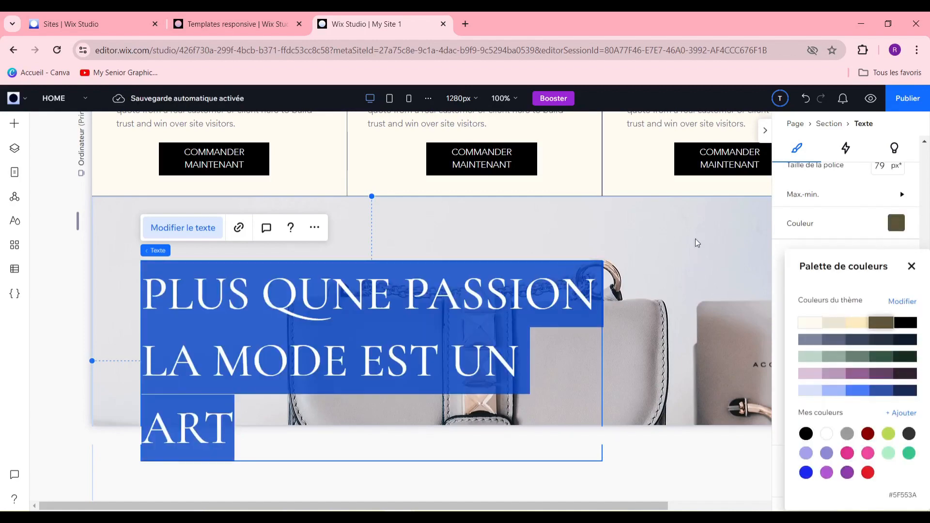
left_click(684, 302)
scroll(645, 313, "down", 4)
scroll(646, 312, "up", 3)
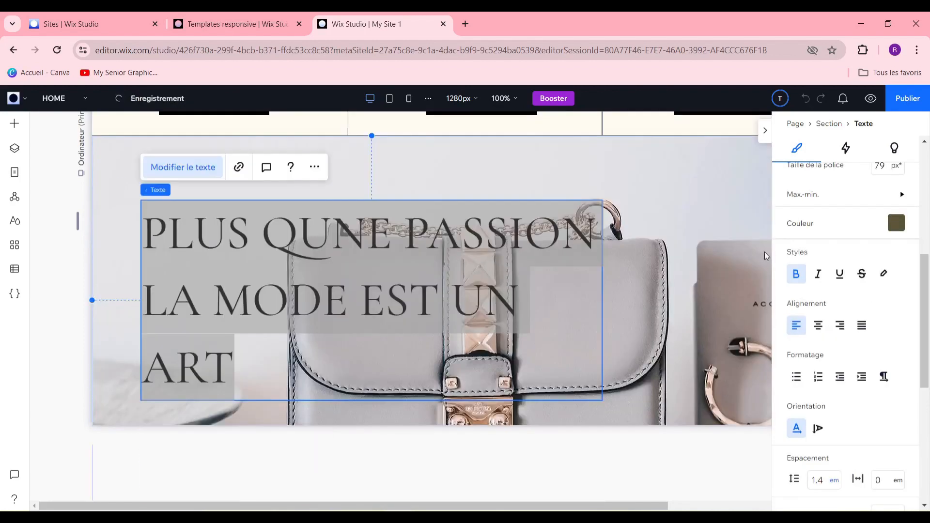
left_click(765, 130)
Examine the banner and the footer's menu, address, opening hours, message form and newsletter sign-up.
scroll(670, 246, "down", 4)
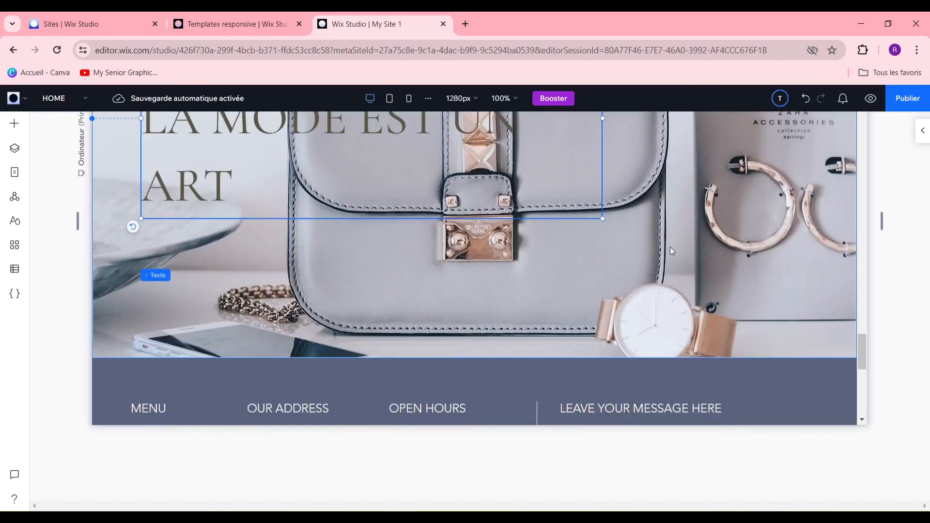
scroll(670, 248, "up", 3)
scroll(671, 251, "down", 3)
scroll(630, 232, "up", 7)
scroll(589, 213, "down", 11)
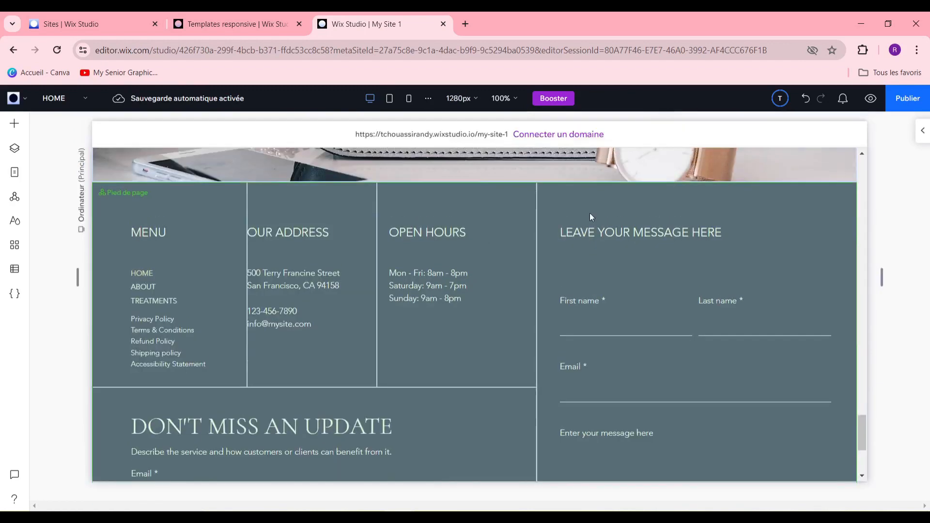
scroll(611, 237, "up", 4)
scroll(611, 237, "down", 4)
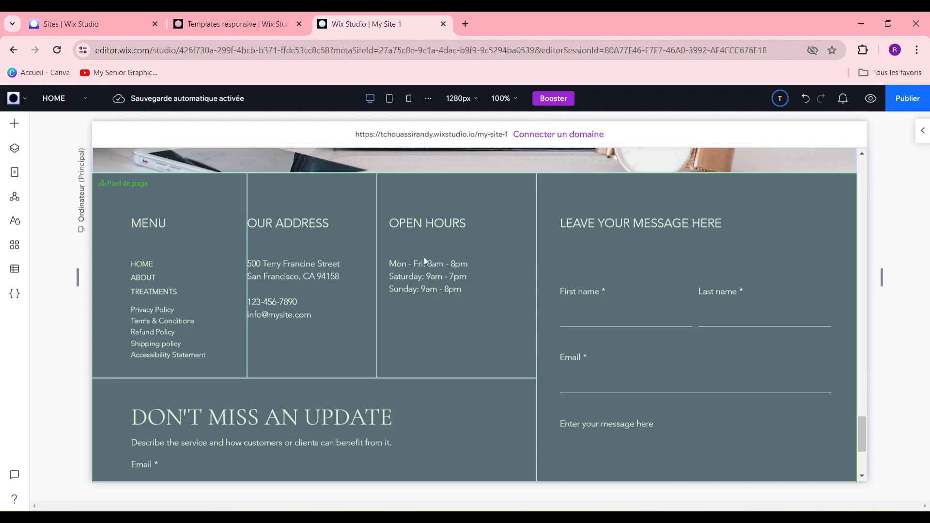
scroll(455, 250, "down", 4)
scroll(456, 247, "up", 2)
scroll(456, 247, "down", 1)
left_click(411, 402)
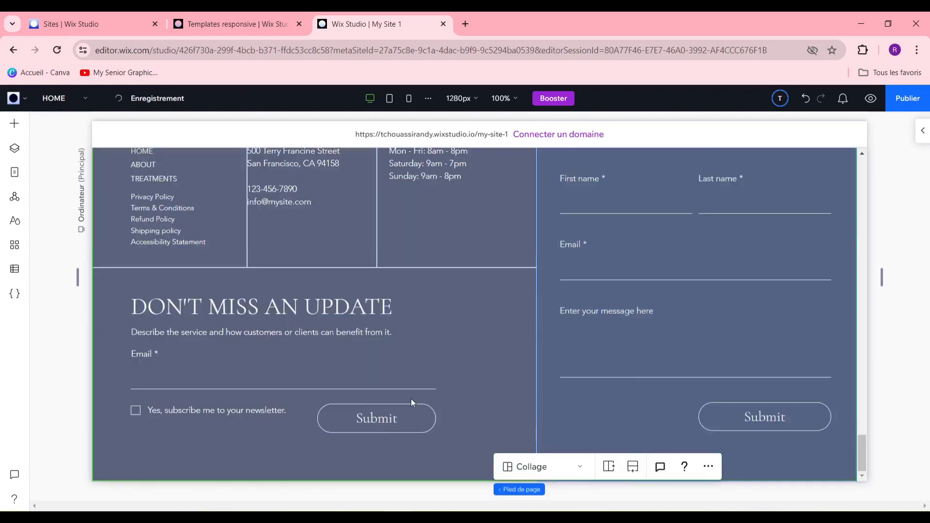
Preview the site in desktop view and examine the home page from the hero banner to the footer.
scroll(416, 395, "up", 20)
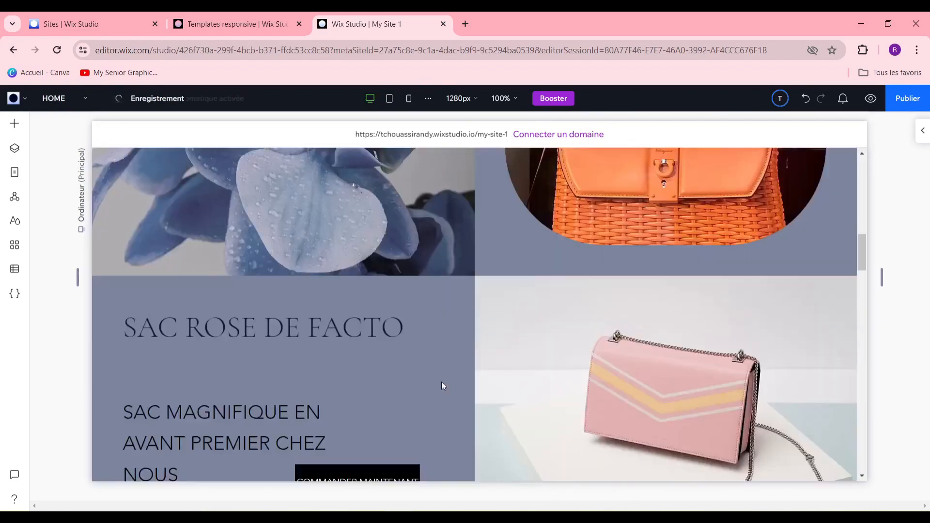
scroll(442, 385, "up", 10)
scroll(469, 371, "down", 6)
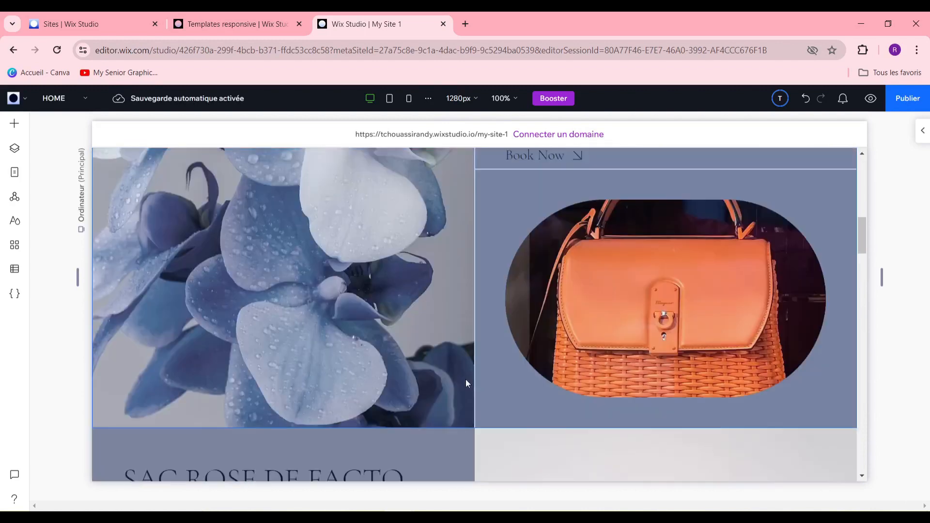
scroll(499, 368, "up", 8)
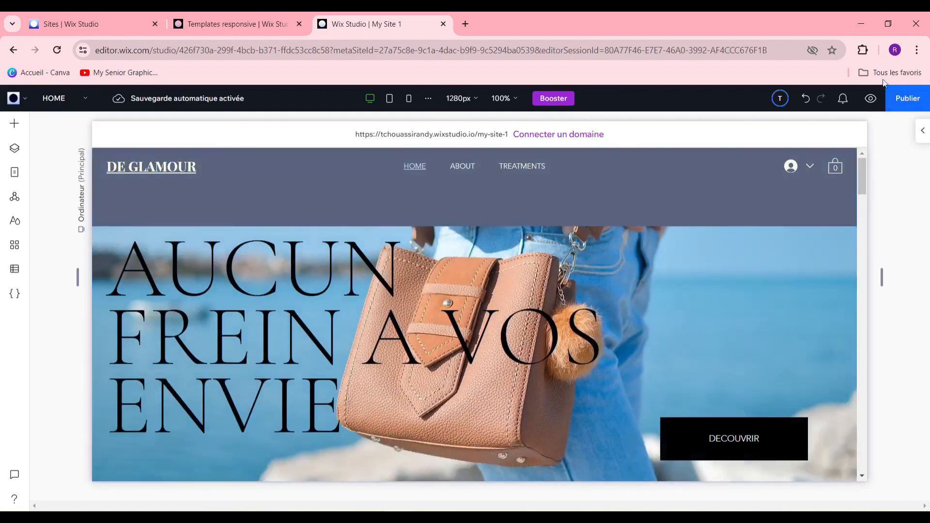
left_click(870, 98)
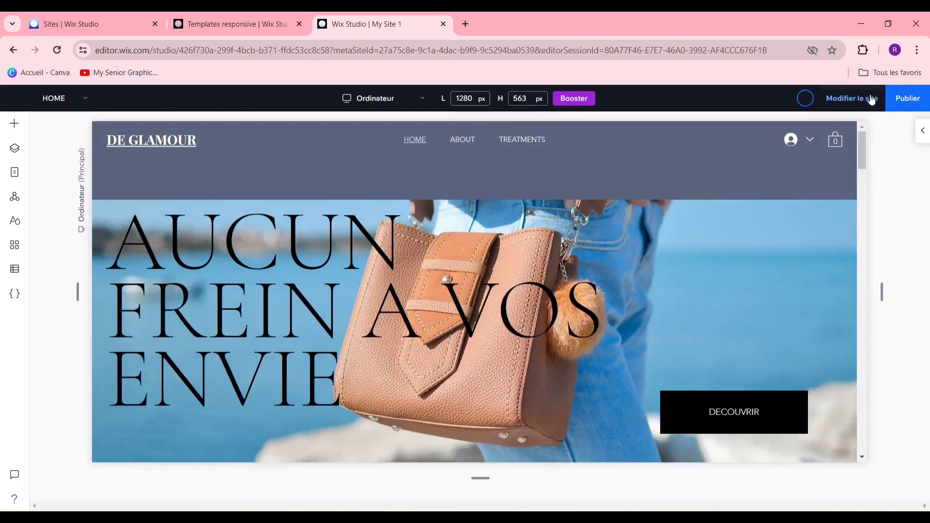
scroll(562, 264, "down", 5)
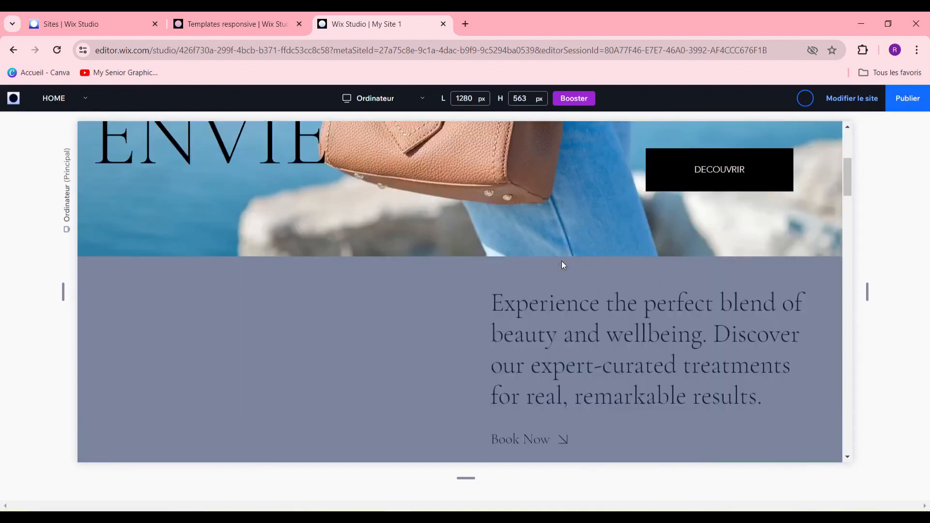
scroll(562, 264, "down", 4)
scroll(562, 260, "up", 9)
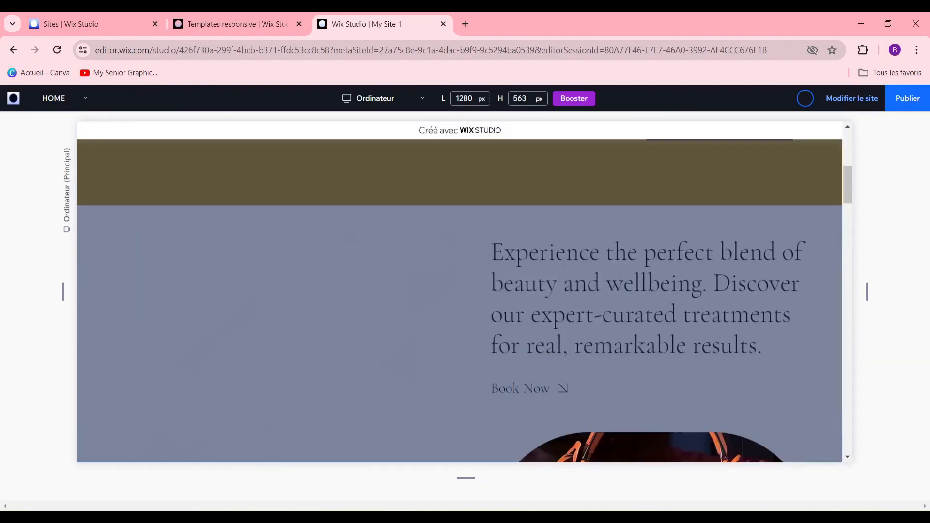
scroll(557, 256, "down", 5)
scroll(559, 261, "down", 12)
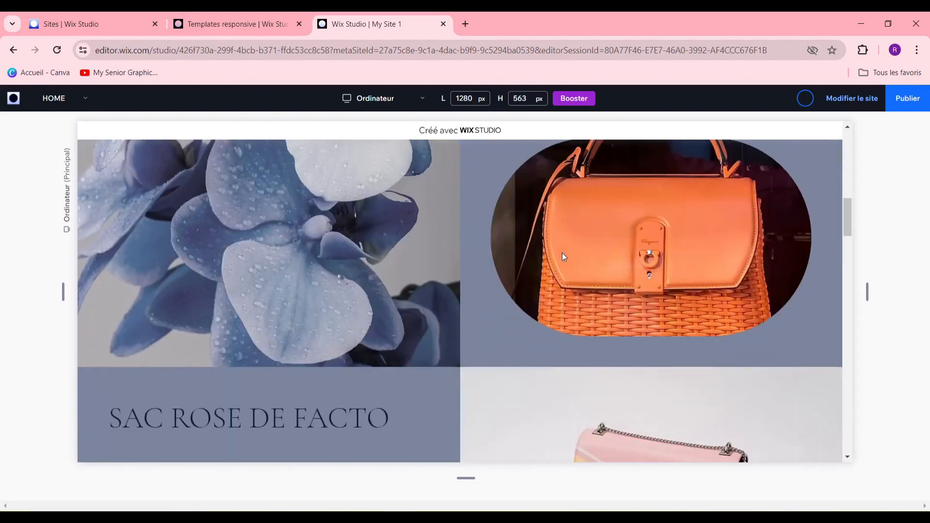
scroll(557, 262, "down", 12)
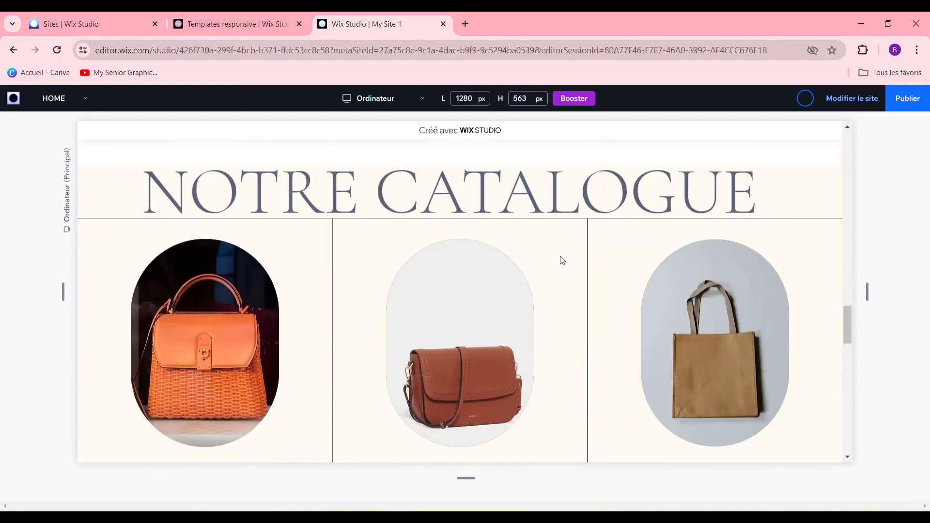
scroll(550, 266, "up", 5)
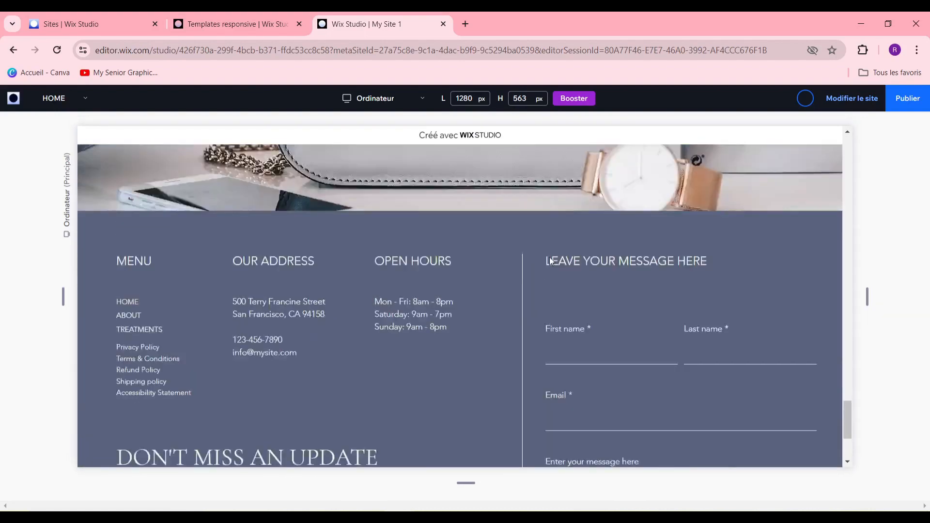
Start publishing the site and open the choice of its domain.
left_click(918, 100)
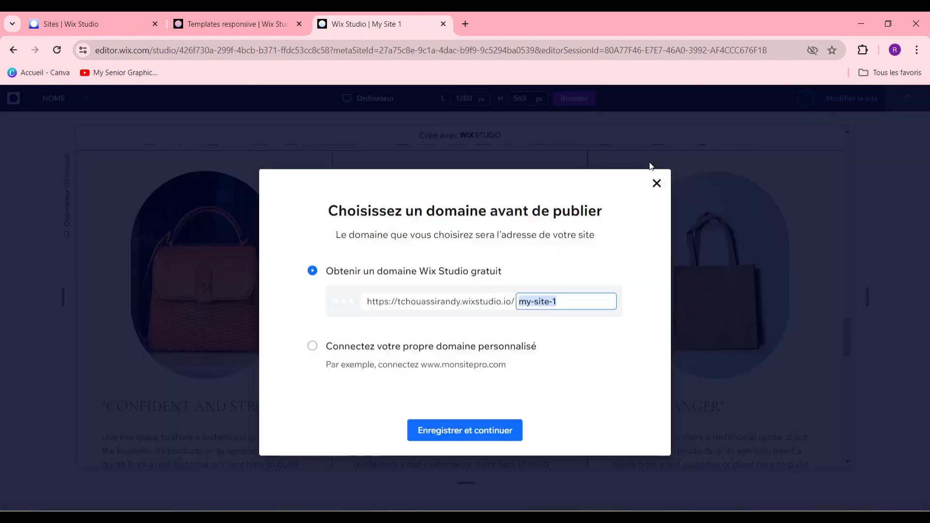